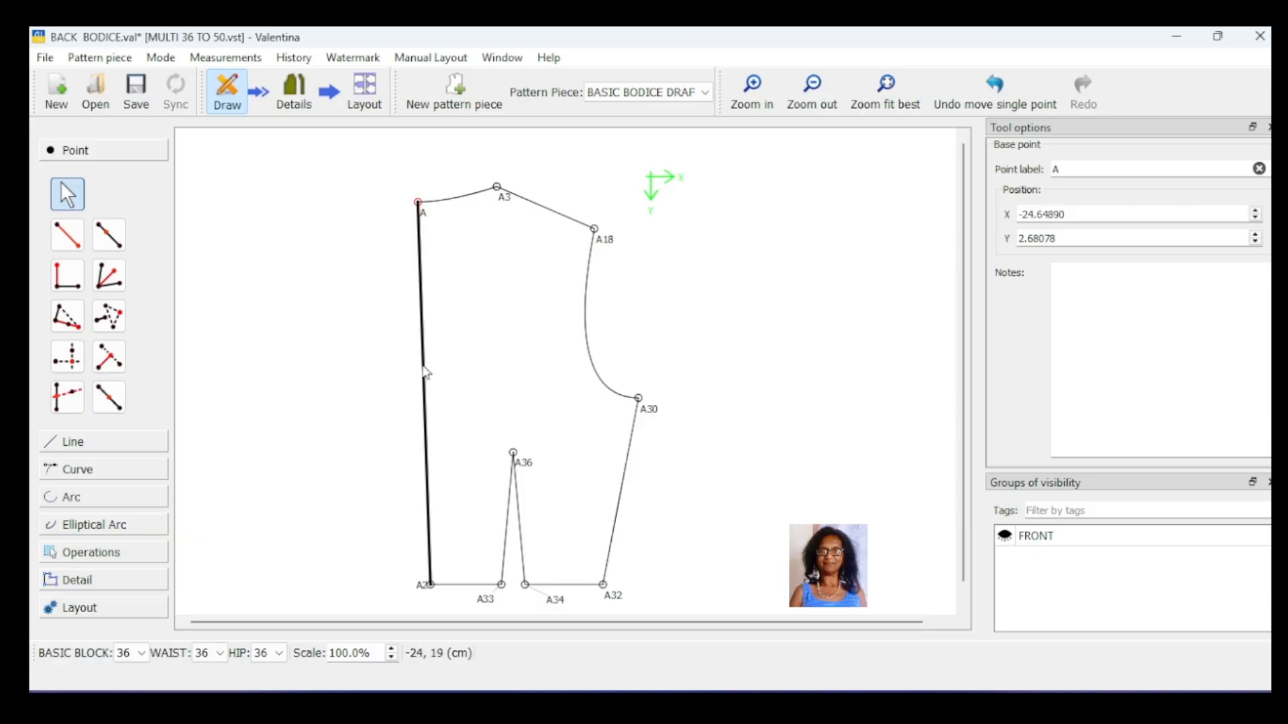
Start an arc centred on point A and set its radius to the A–A3 neck curve length plus 6, Spl_A_A3+6
{"action": "mouse_move", "coordinate": [426, 361]}
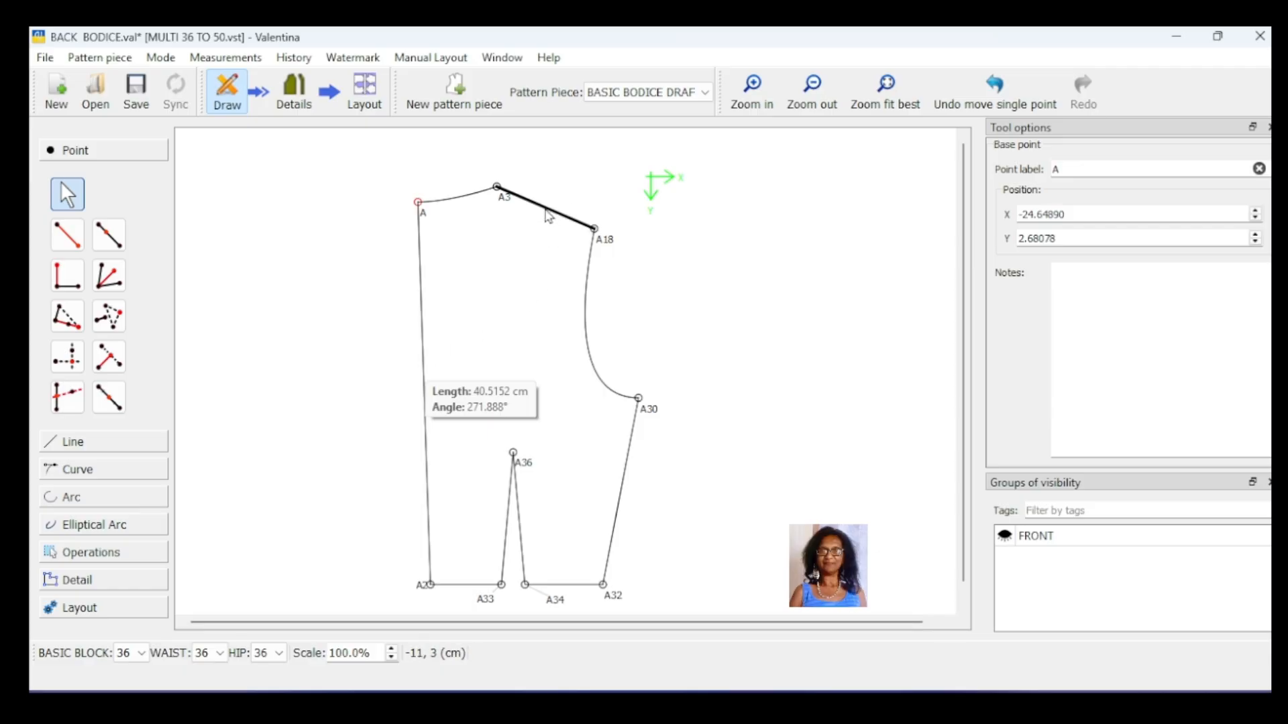
{"action": "mouse_move", "coordinate": [548, 215]}
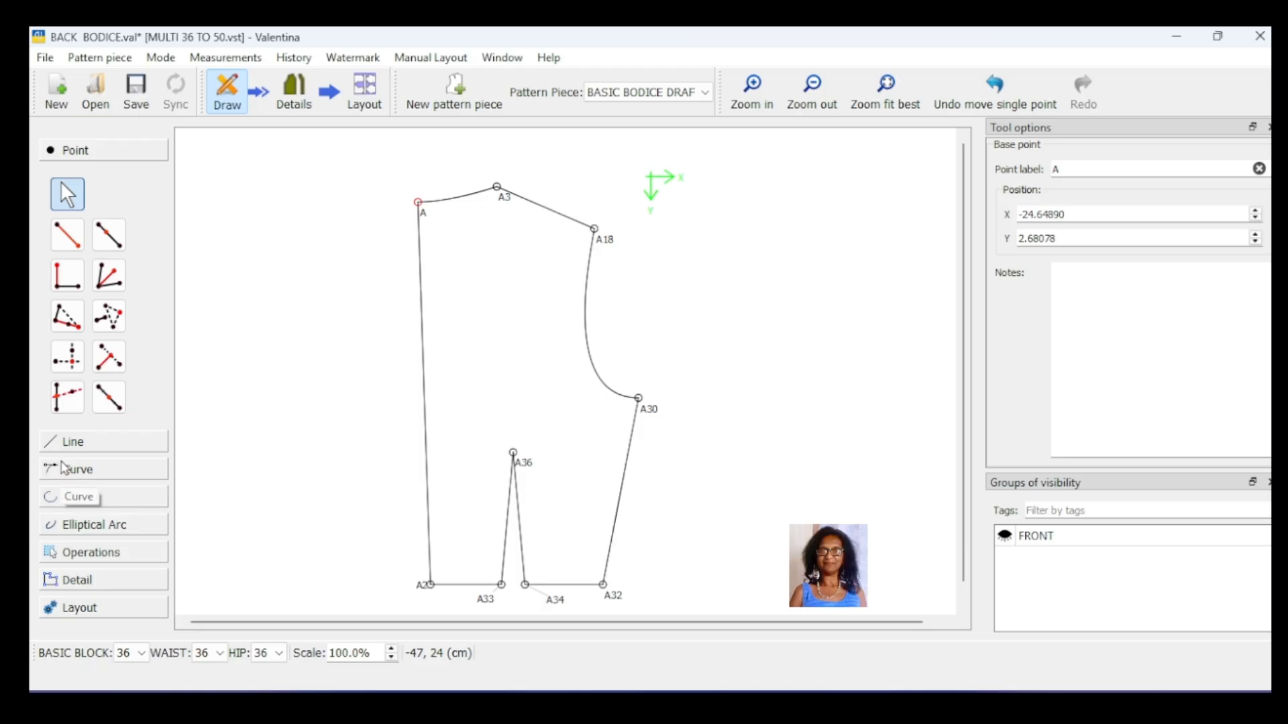
{"action": "left_click", "coordinate": [87, 496]}
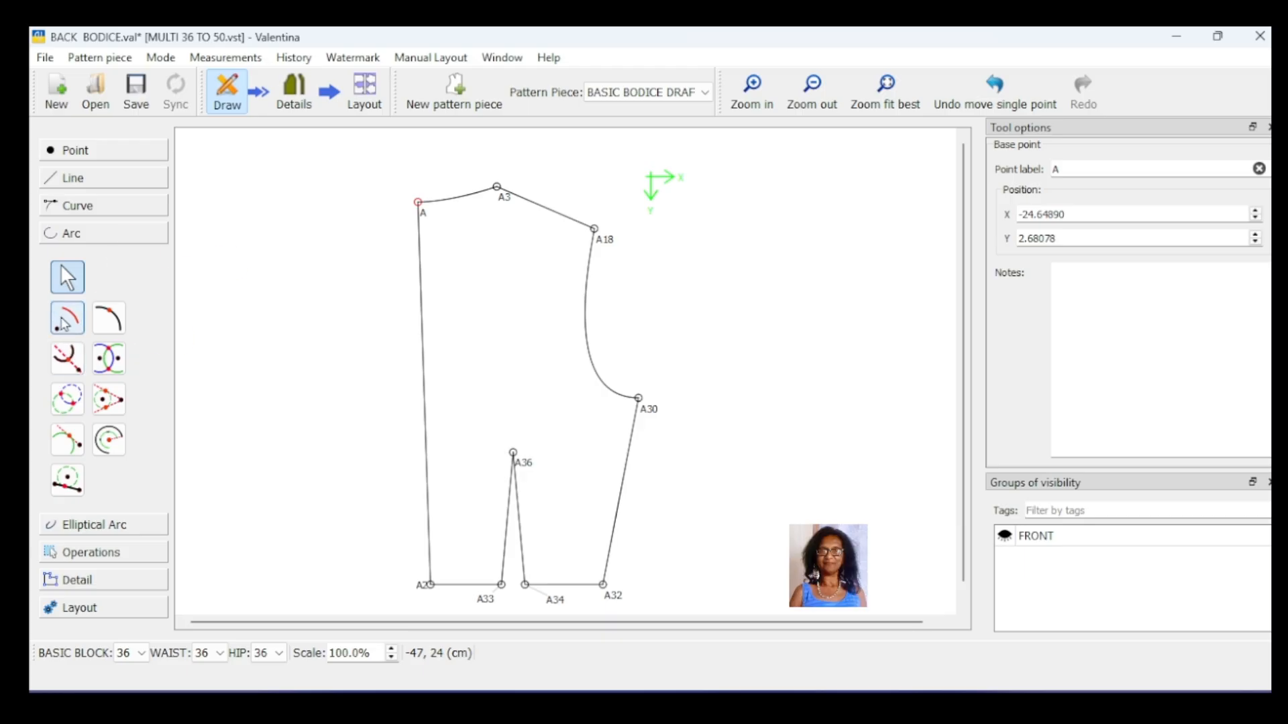
{"action": "left_click", "coordinate": [65, 320]}
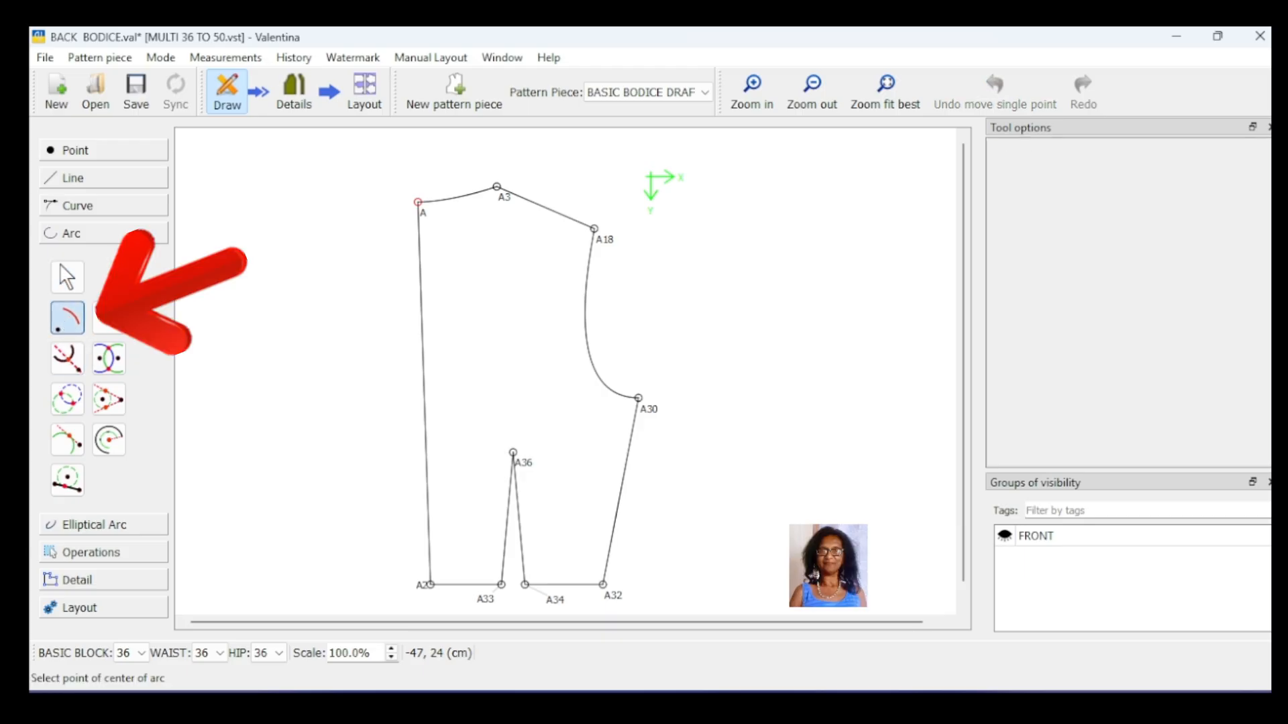
{"action": "left_click", "coordinate": [422, 213]}
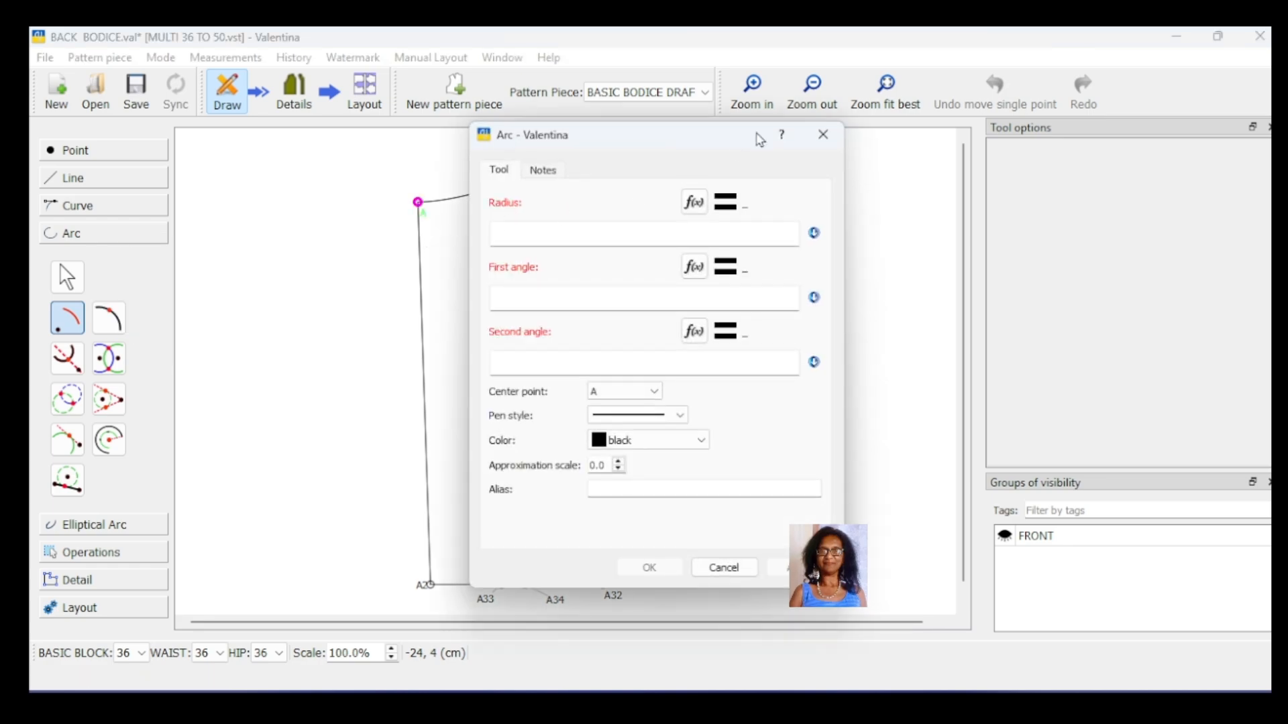
{"action": "left_click_drag", "start_coordinate": [649, 145], "coordinate": [871, 140]}
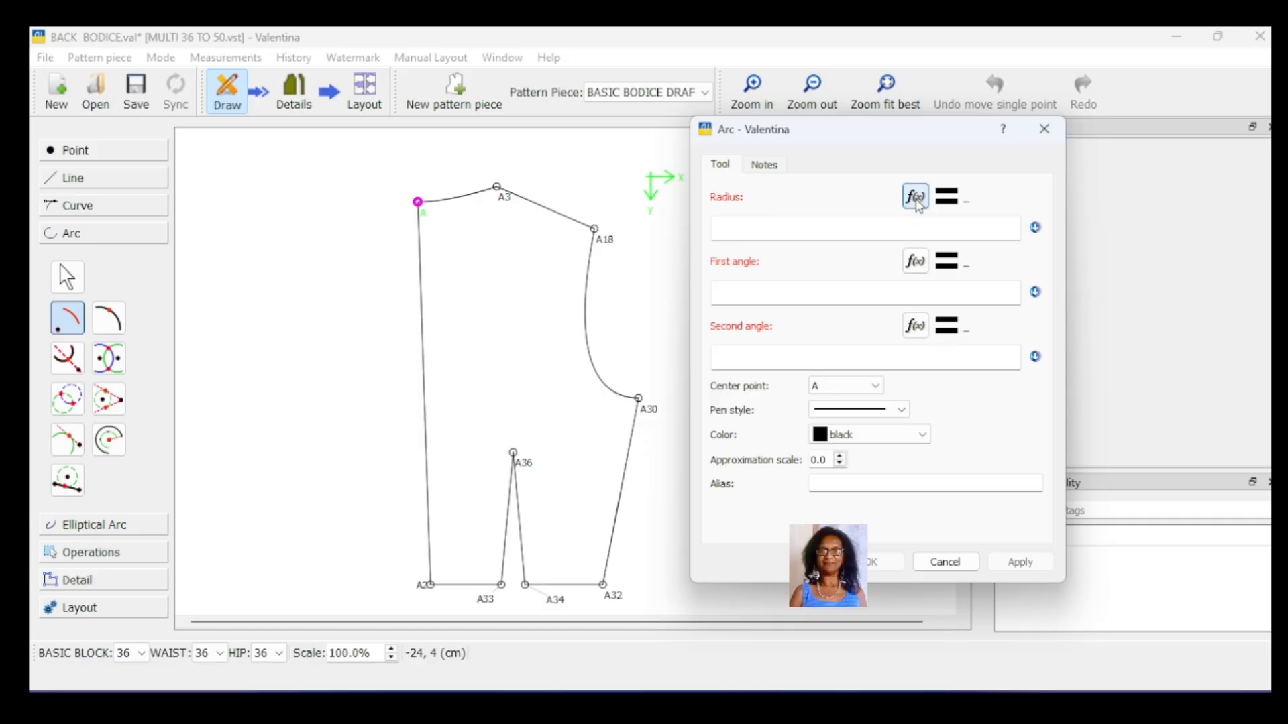
{"action": "left_click", "coordinate": [916, 197]}
{"action": "left_click_drag", "start_coordinate": [804, 151], "coordinate": [953, 150]}
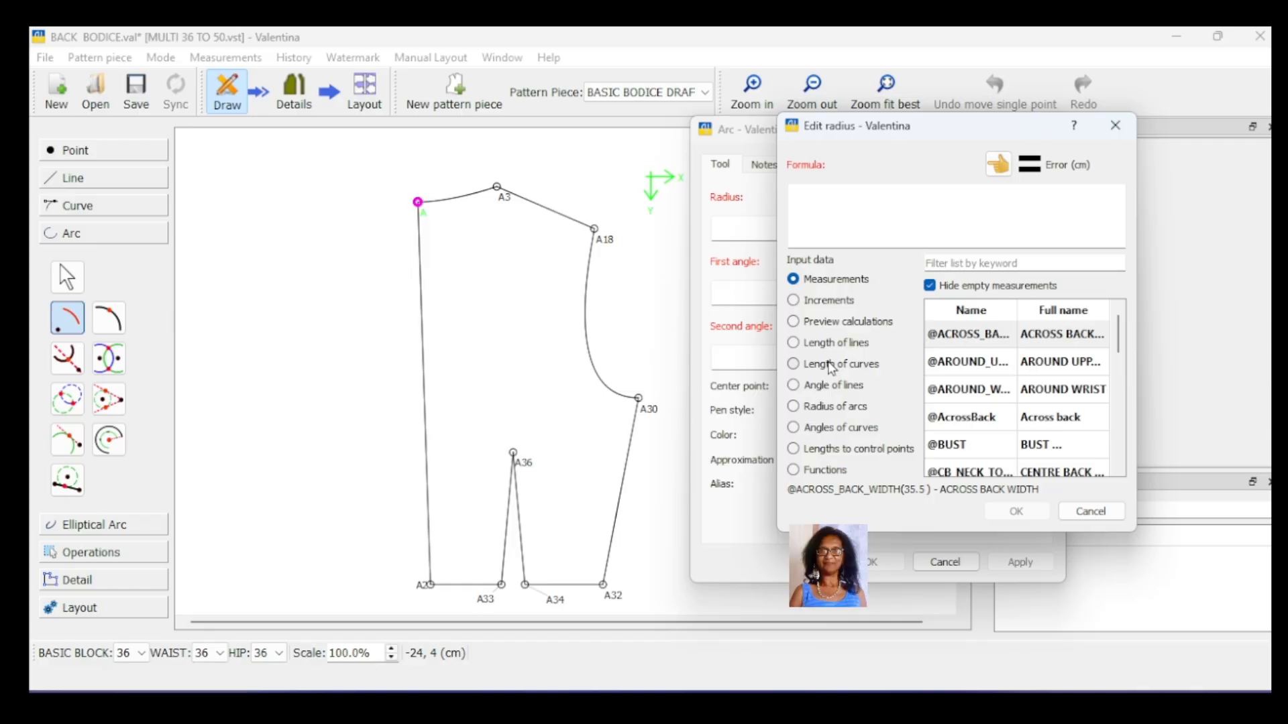
{"action": "left_click", "coordinate": [831, 366]}
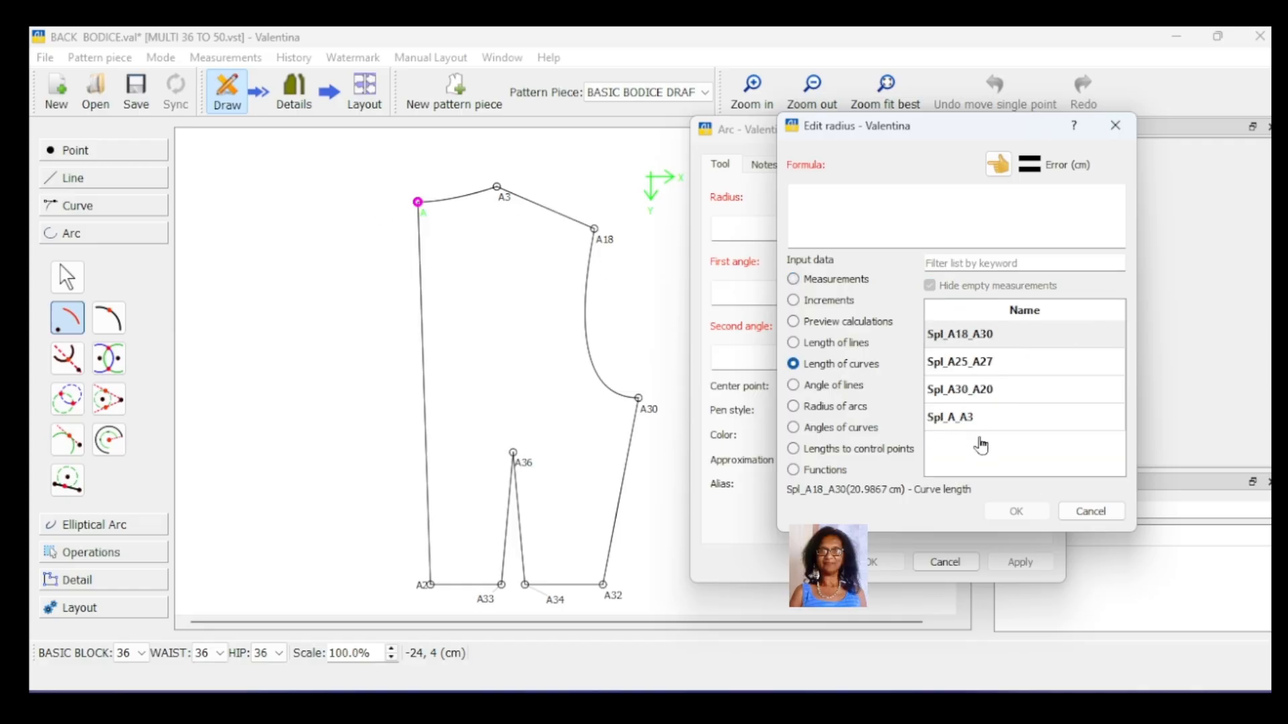
{"action": "left_click", "coordinate": [959, 425]}
{"action": "double_click", "coordinate": [959, 426]}
{"action": "left_click", "coordinate": [929, 226]}
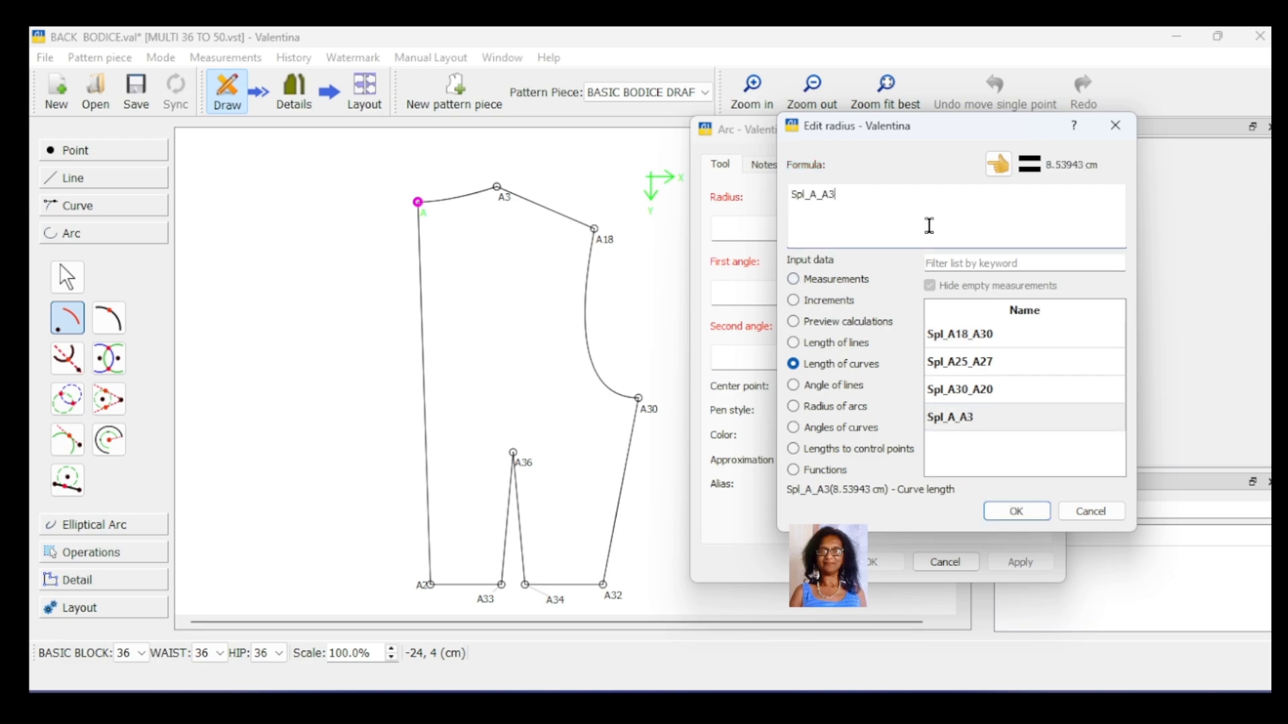
{"action": "type", "text": "+6"}
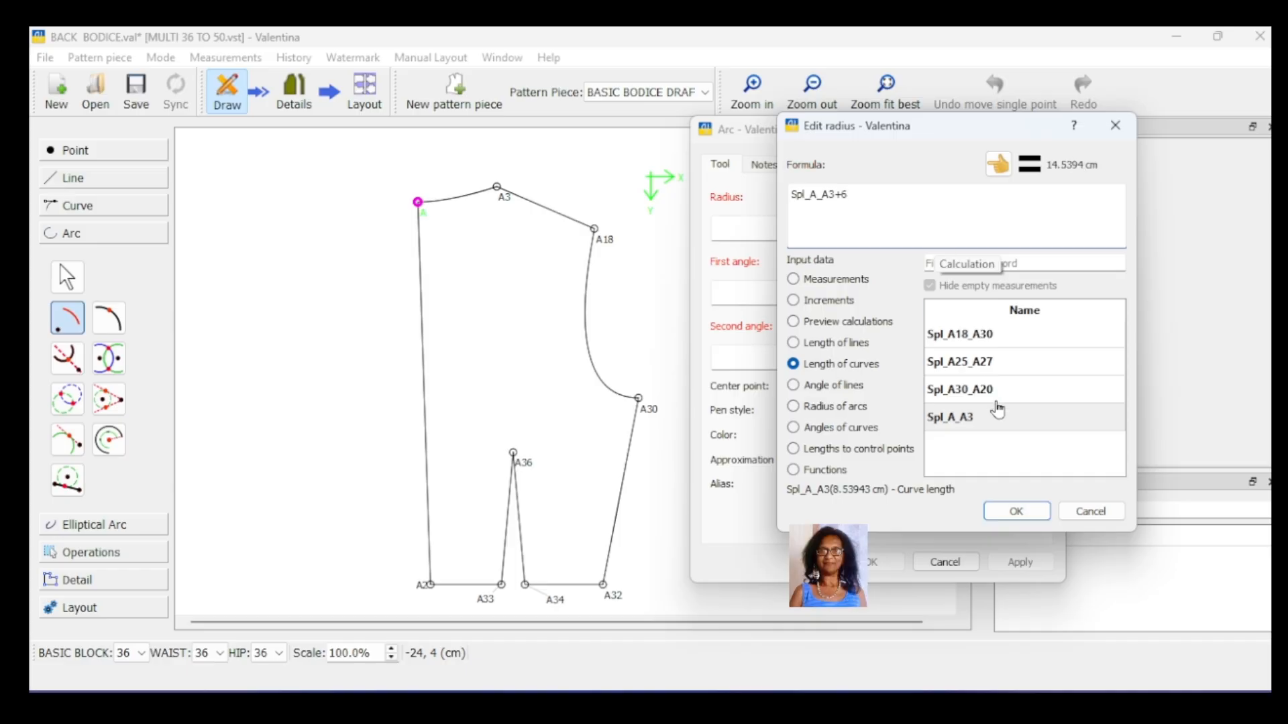
{"action": "left_click", "coordinate": [1021, 513]}
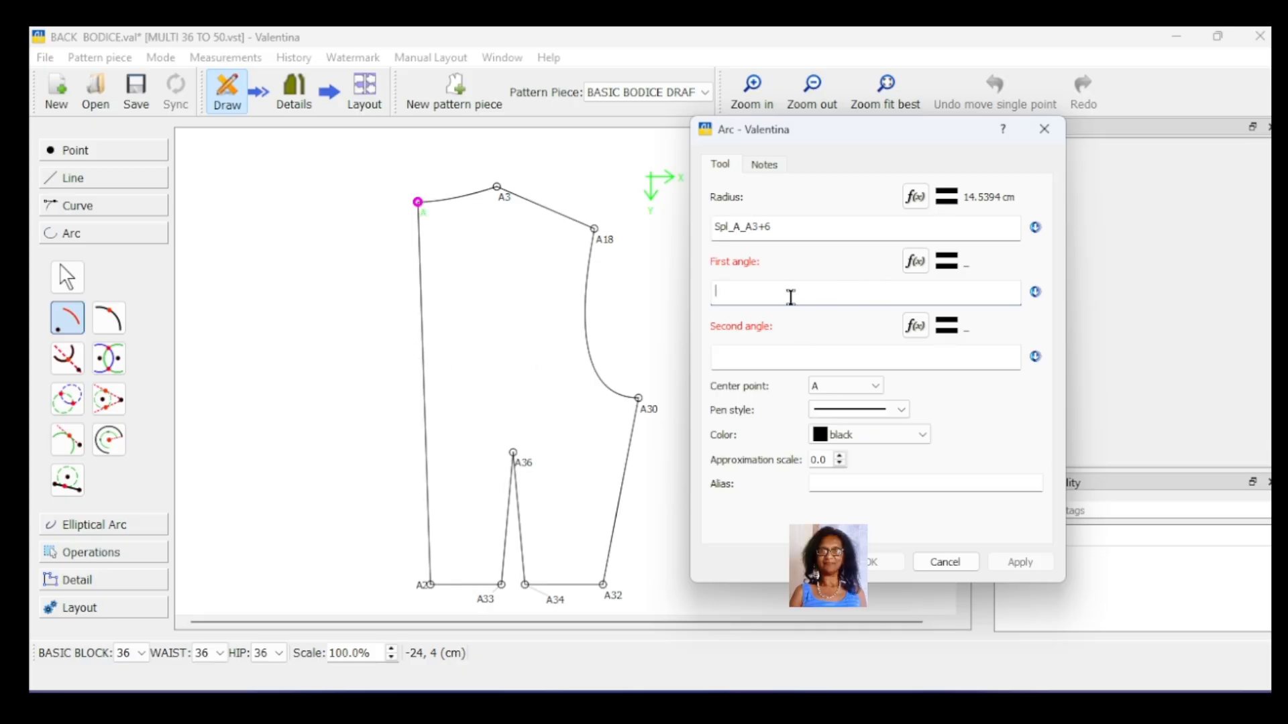
Set the arc's first angle to 270 and second angle to Spl_A_A3-12, and create the neckline arc
{"action": "type", "text": "270"}
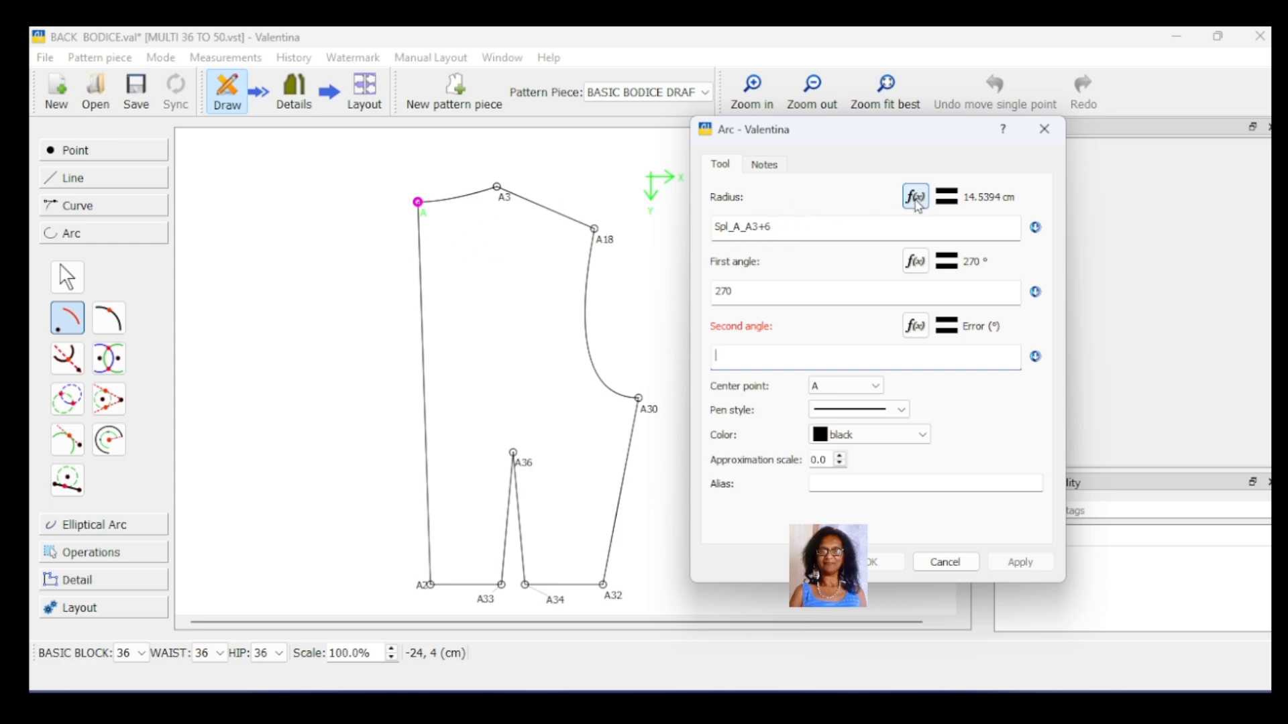
{"action": "left_click", "coordinate": [915, 327]}
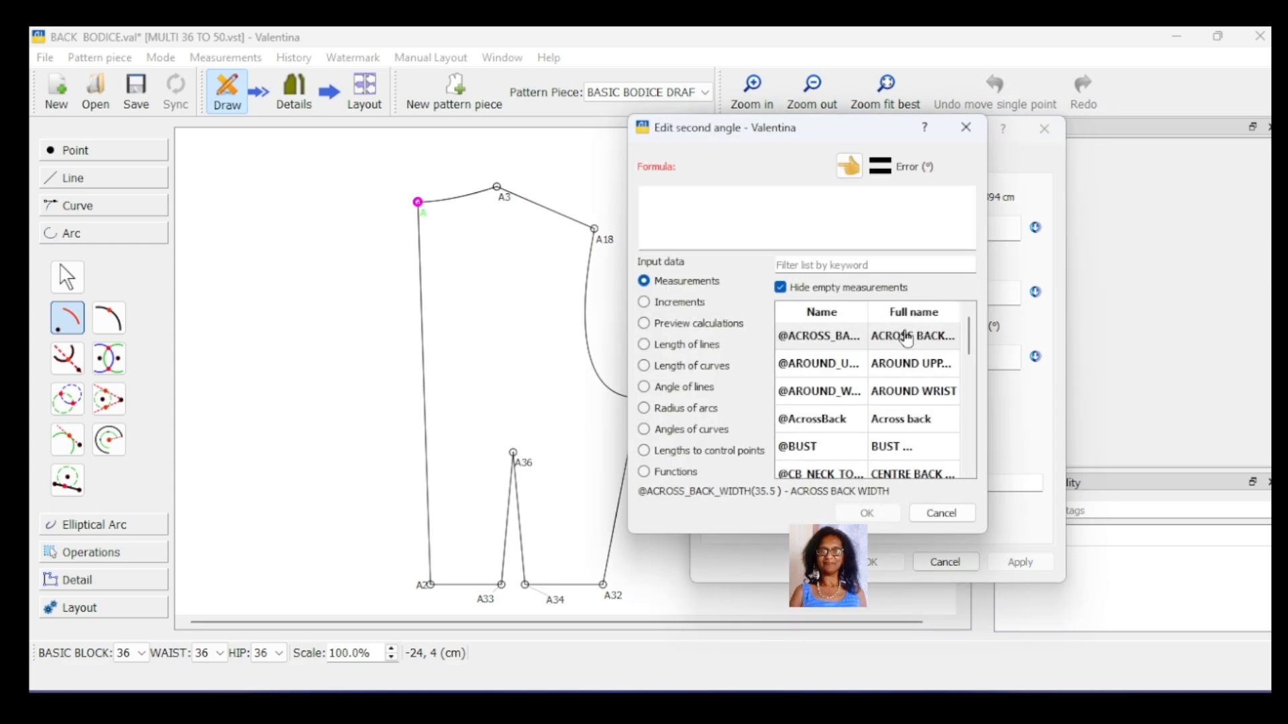
{"action": "left_click", "coordinate": [704, 371]}
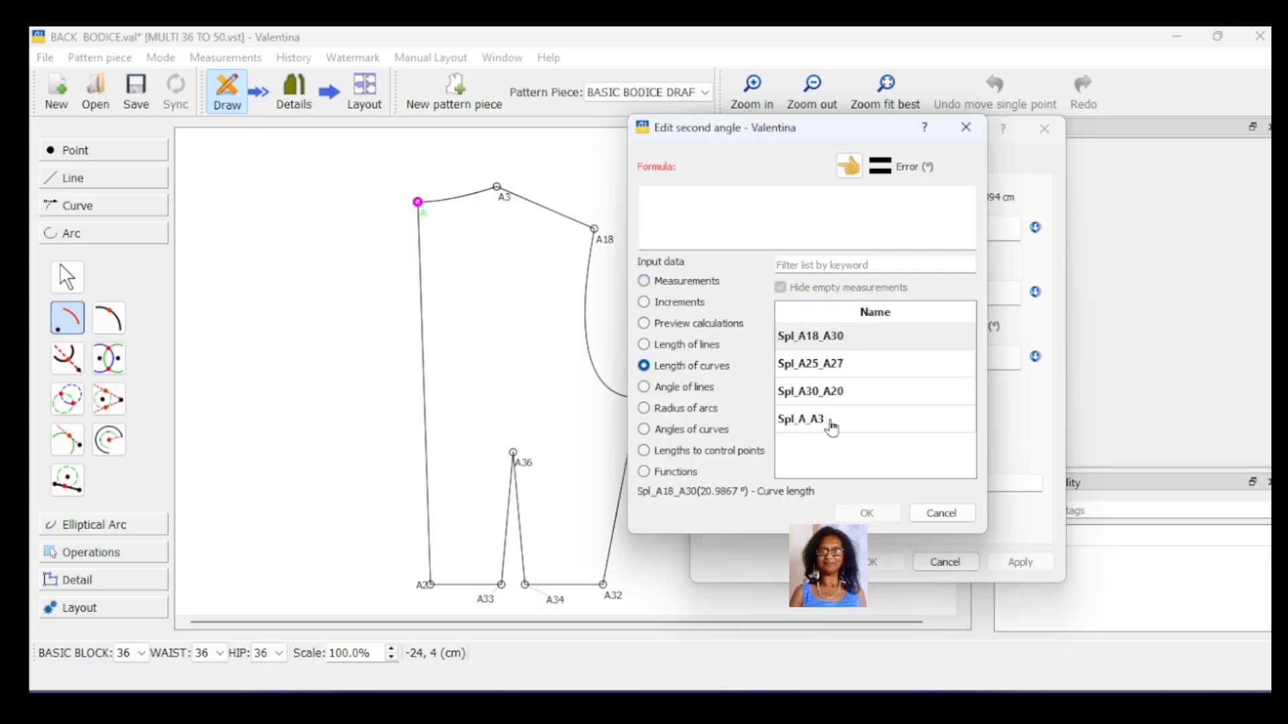
{"action": "double_click", "coordinate": [829, 423]}
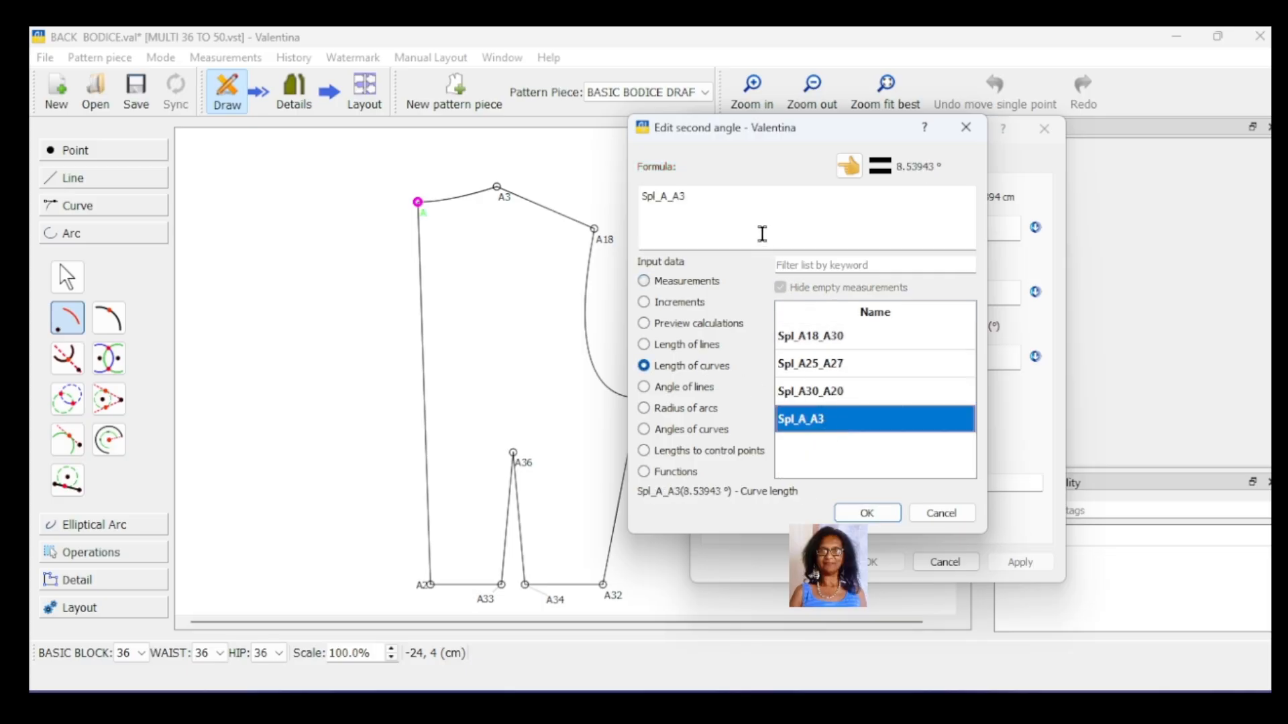
{"action": "left_click", "coordinate": [732, 207]}
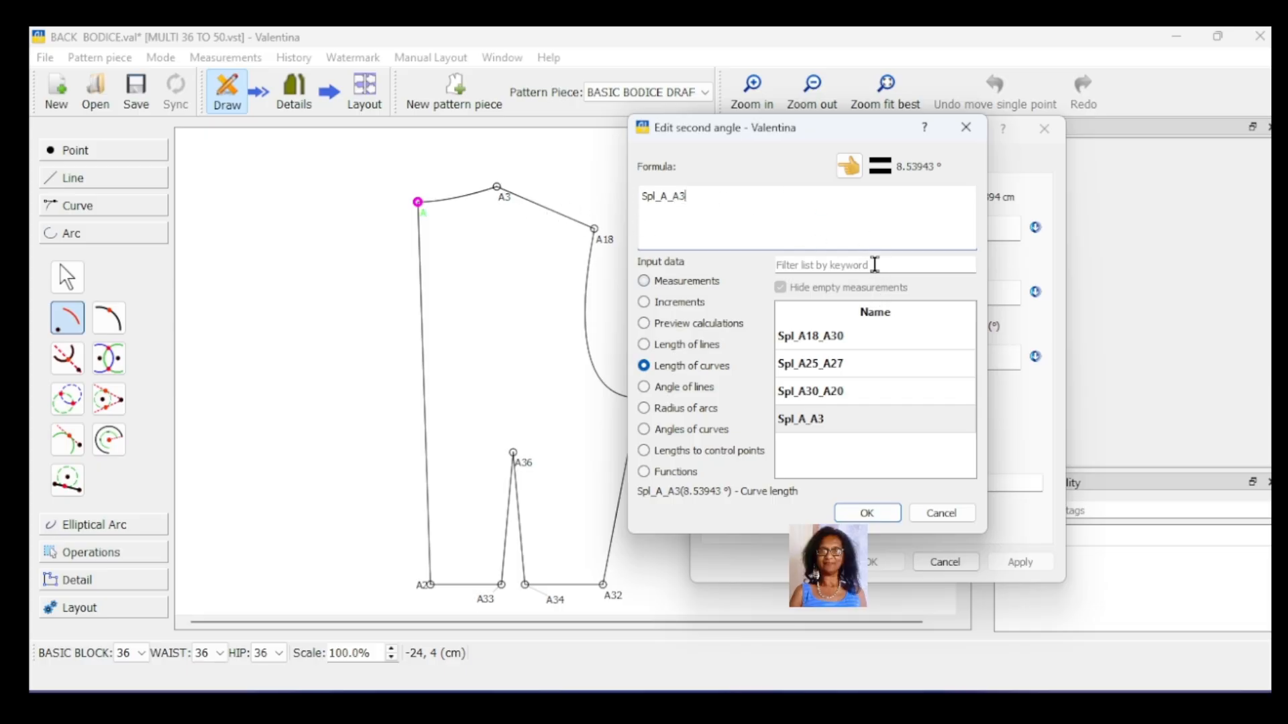
{"action": "type", "text": "12"}
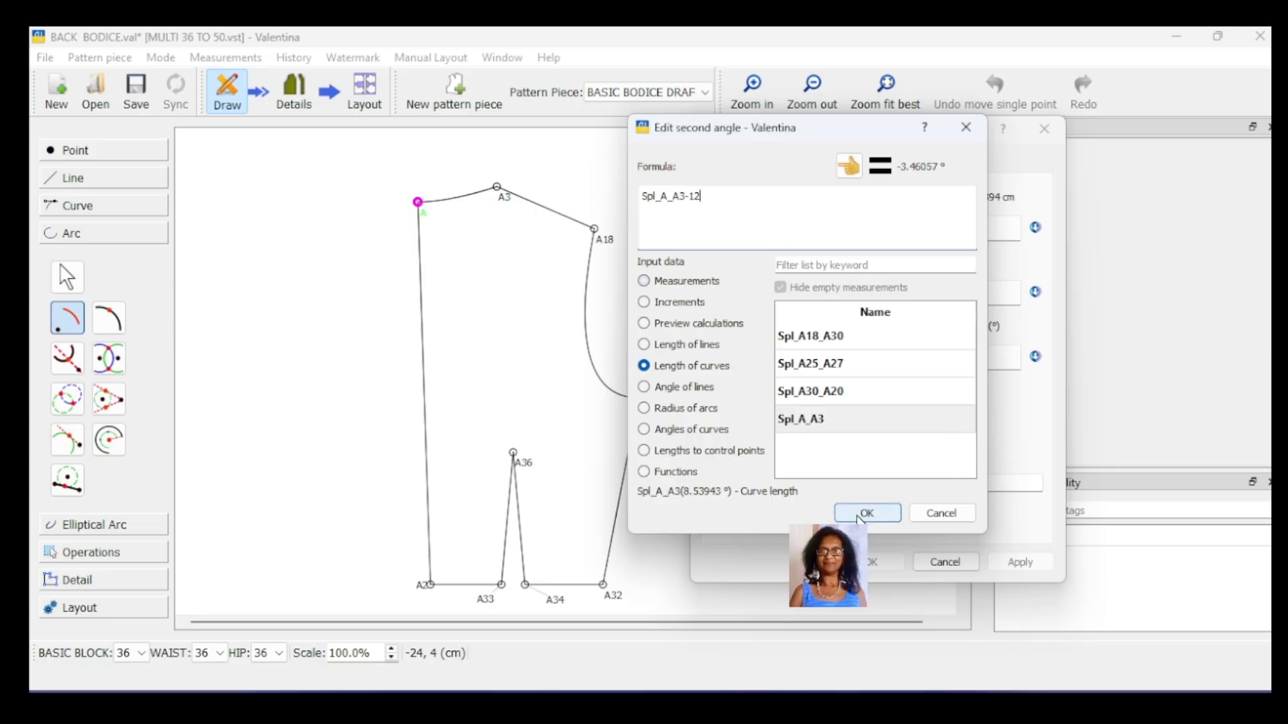
{"action": "left_click", "coordinate": [863, 514]}
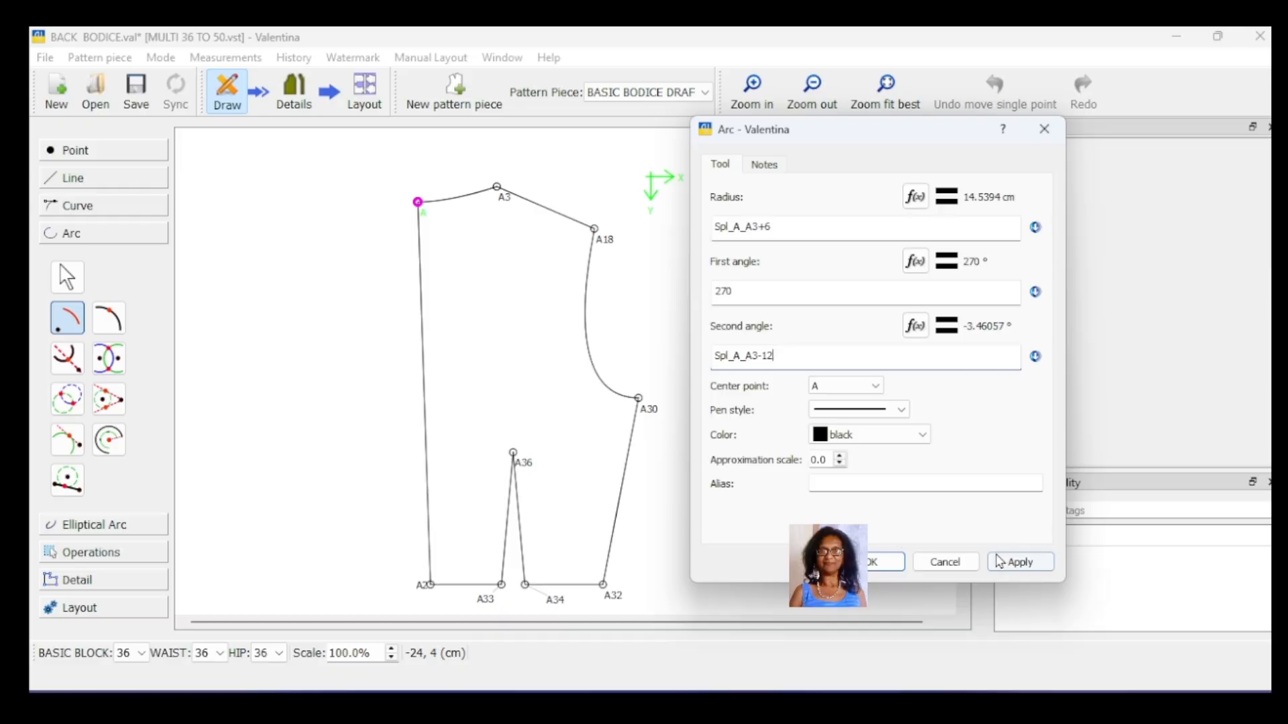
{"action": "left_click", "coordinate": [1018, 564]}
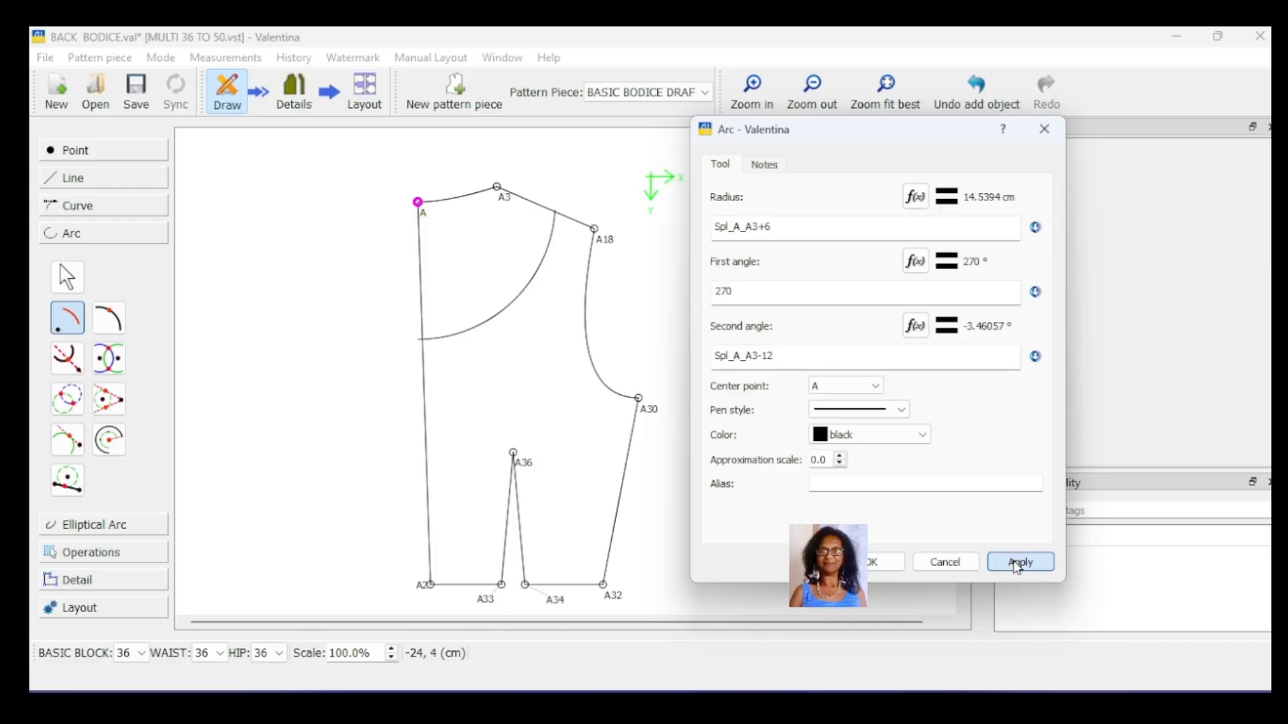
{"action": "left_click", "coordinate": [888, 565]}
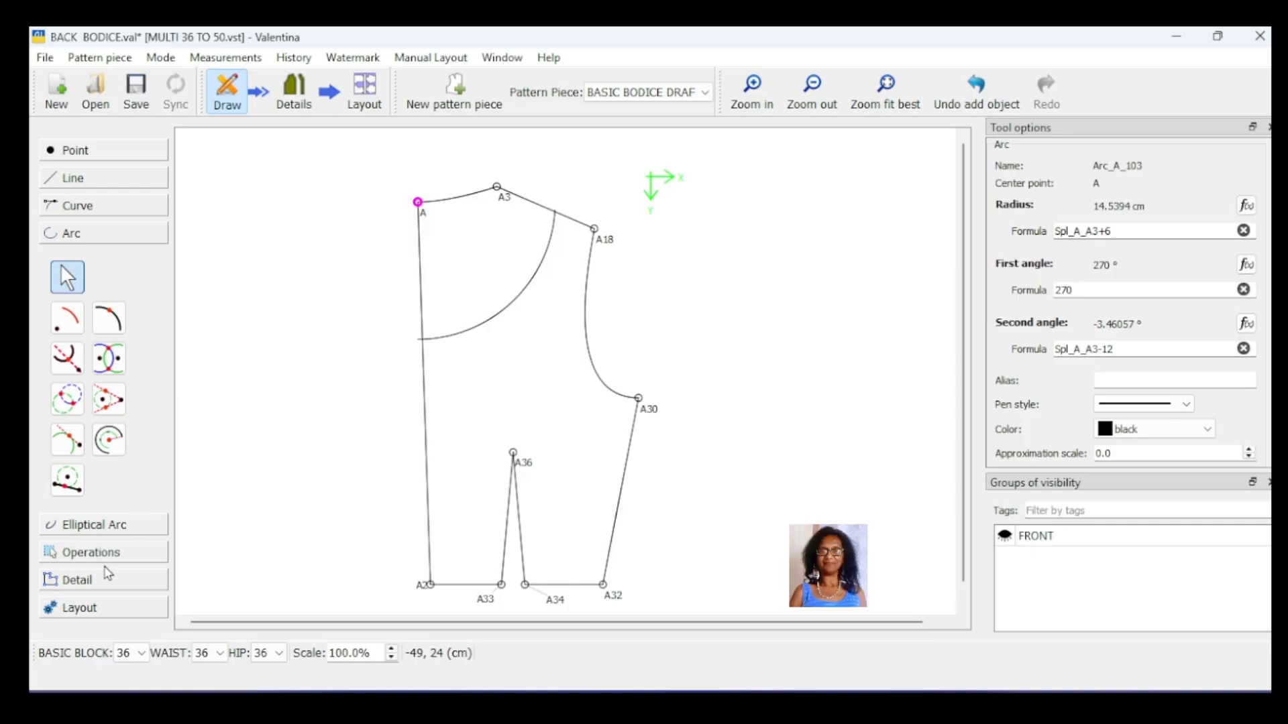
Begin a new workpiece path clockwise with the neckline arc, shoulder point A18 and the armhole curve to A30
{"action": "left_click", "coordinate": [101, 582]}
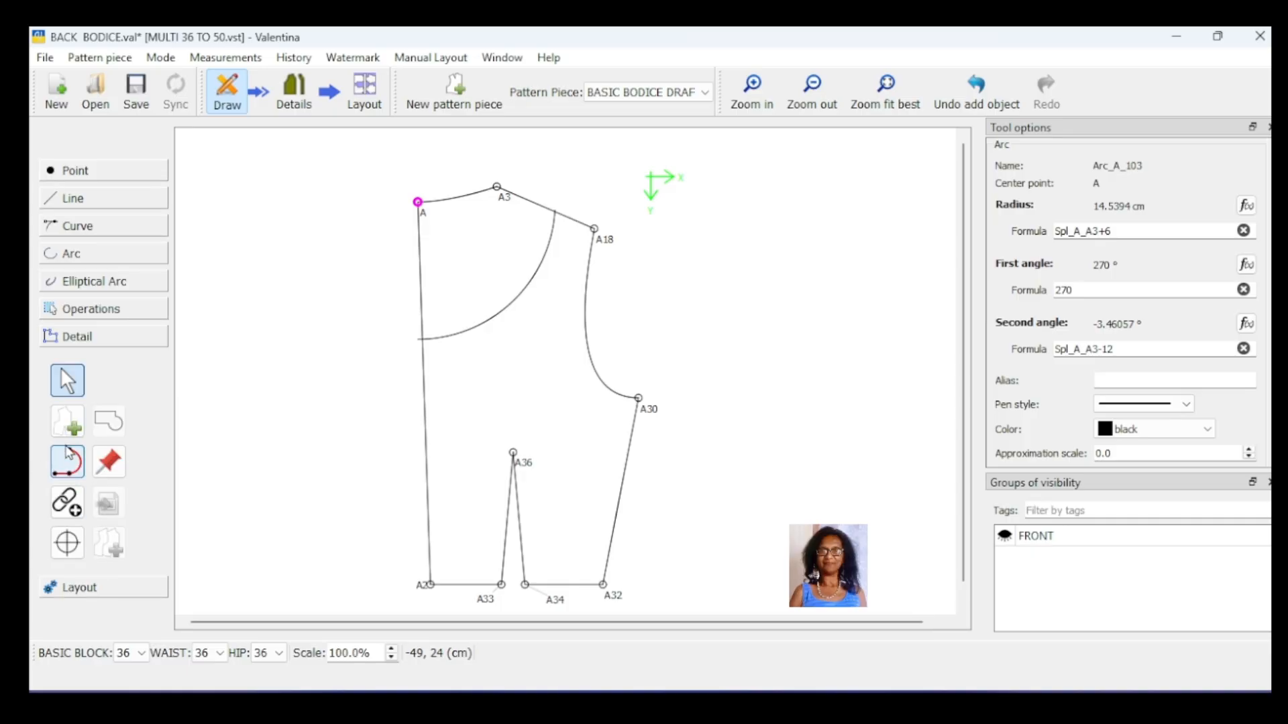
{"action": "left_click", "coordinate": [76, 422]}
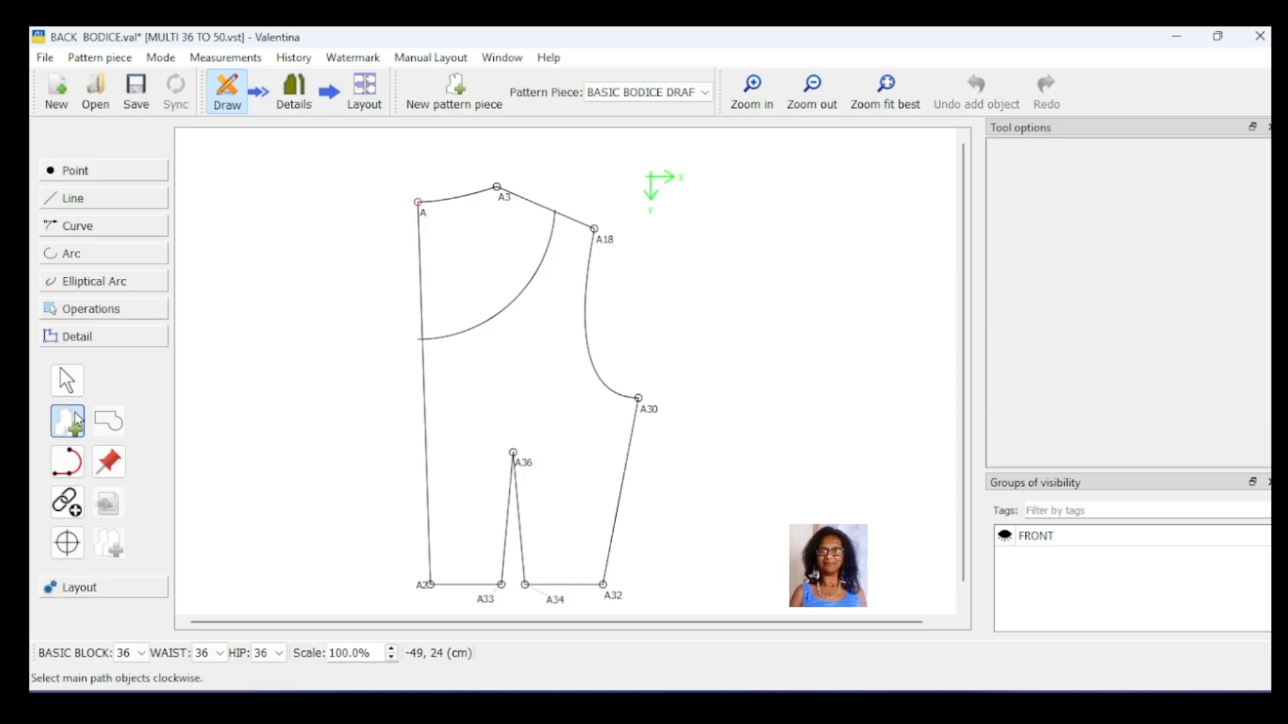
{"action": "left_click", "coordinate": [510, 299]}
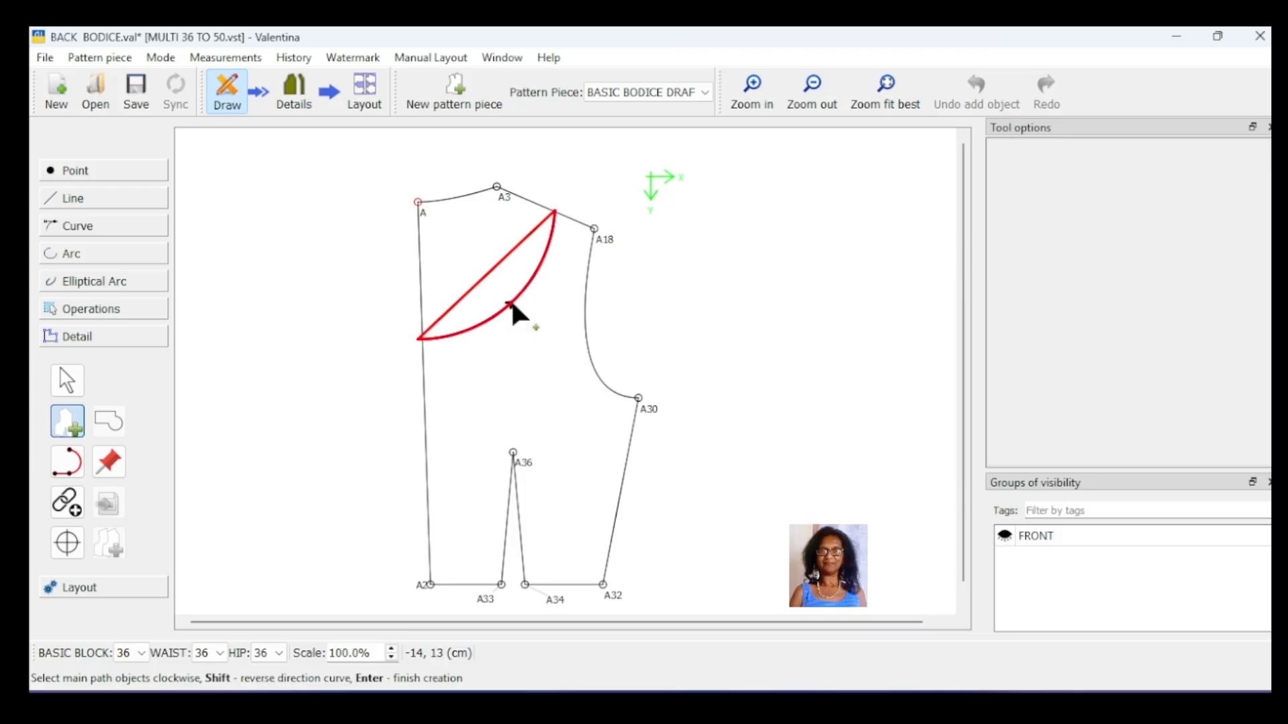
{"action": "left_click", "coordinate": [604, 240]}
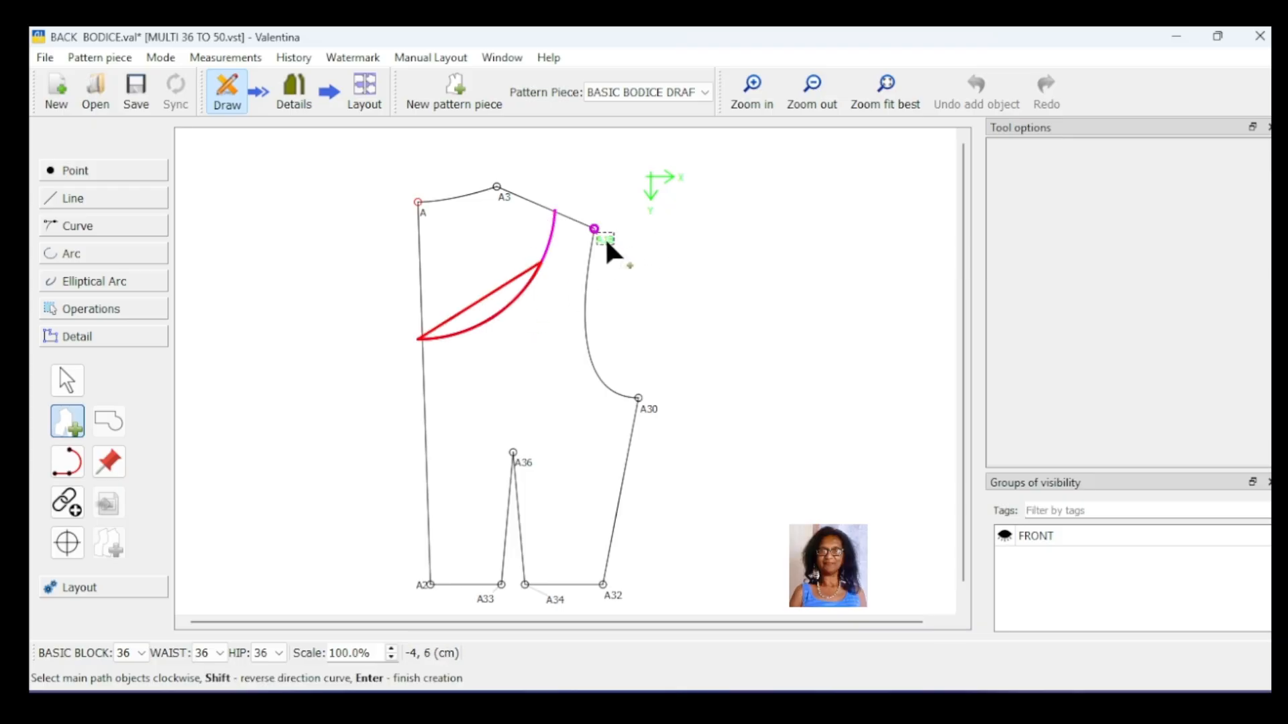
{"action": "left_click", "coordinate": [586, 333]}
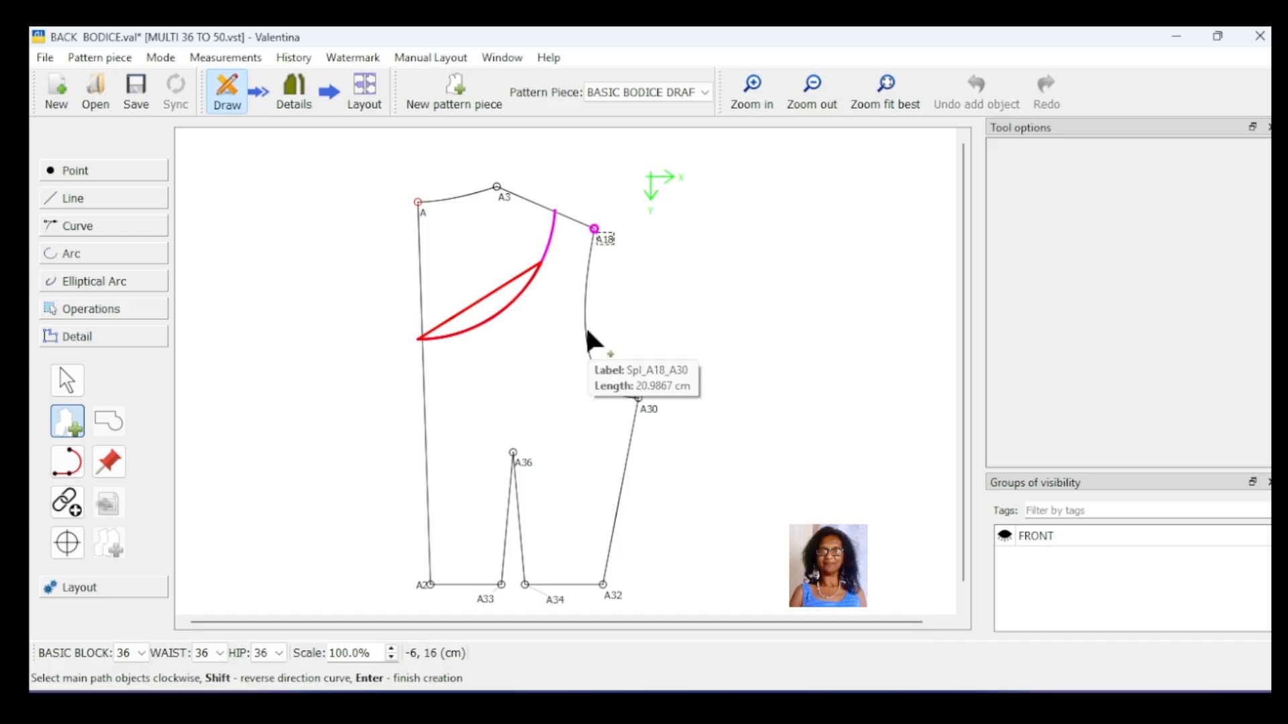
{"action": "left_click", "coordinate": [585, 326]}
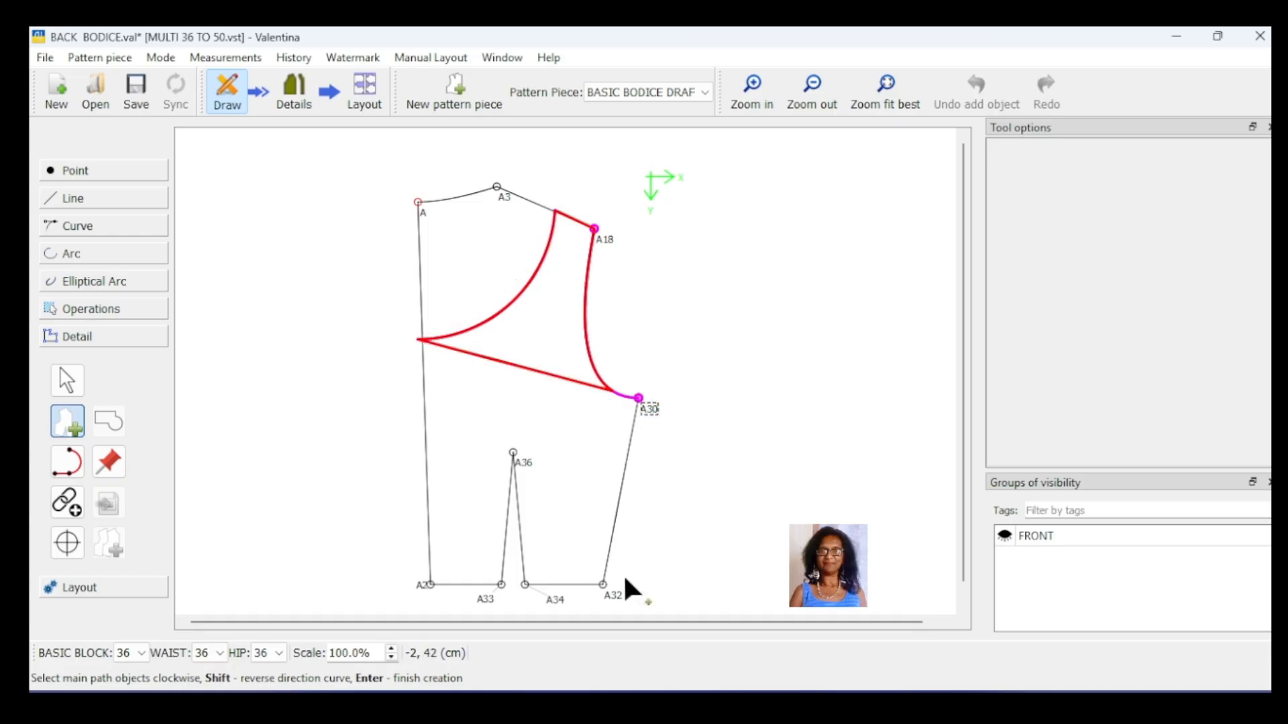
Continue the workpiece path through A32, A34, A36, A33 and A2, and create the detail
{"action": "left_click", "coordinate": [613, 593]}
{"action": "left_click", "coordinate": [557, 597]}
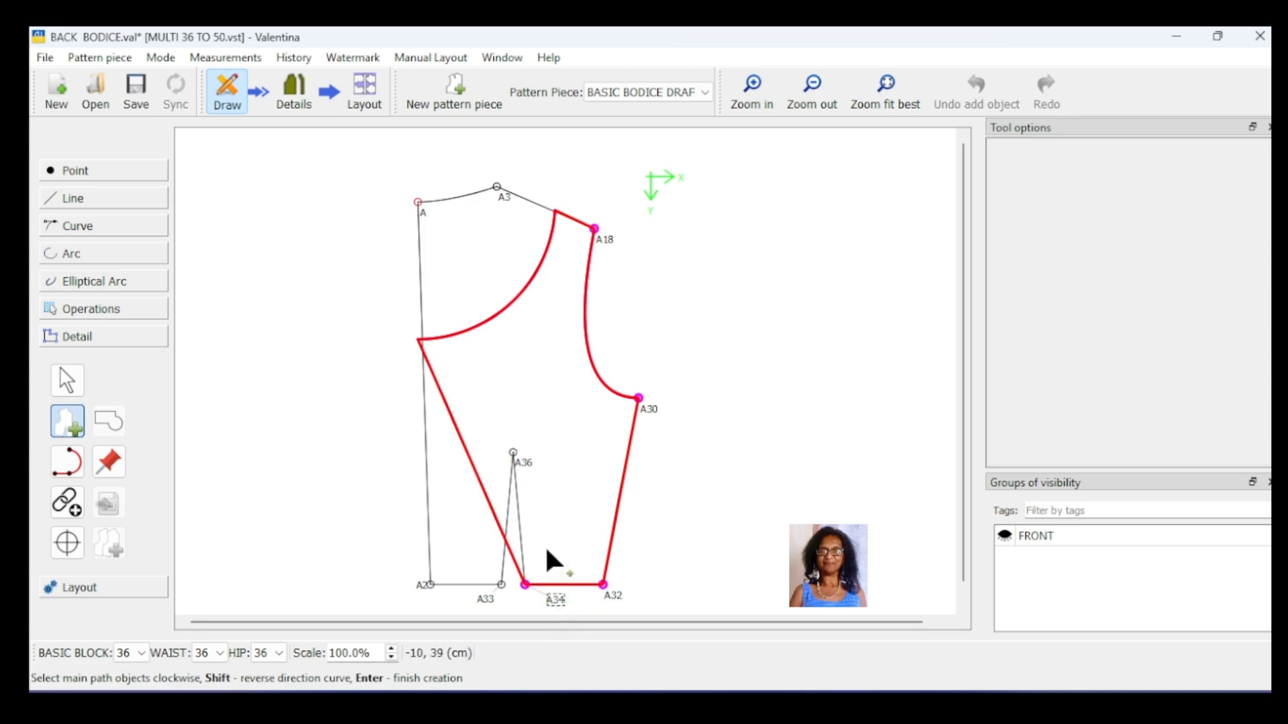
{"action": "left_click", "coordinate": [513, 454]}
{"action": "left_click", "coordinate": [491, 595]}
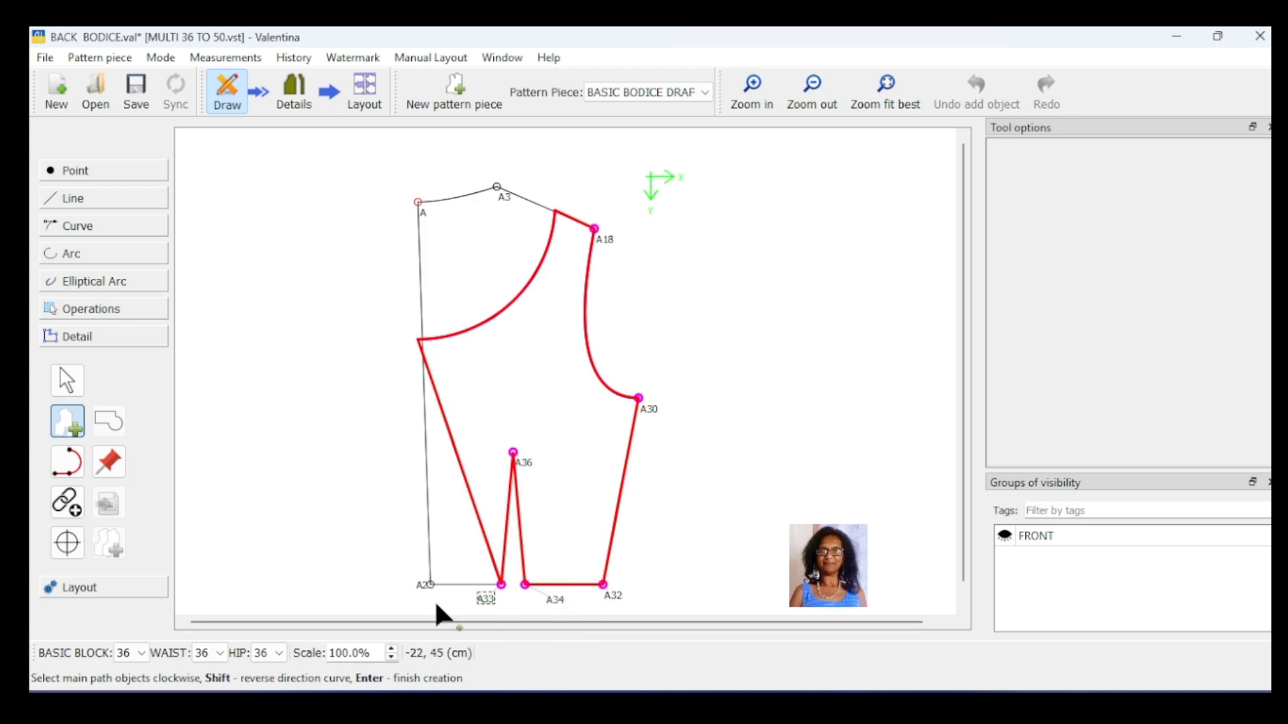
{"action": "left_click", "coordinate": [422, 586]}
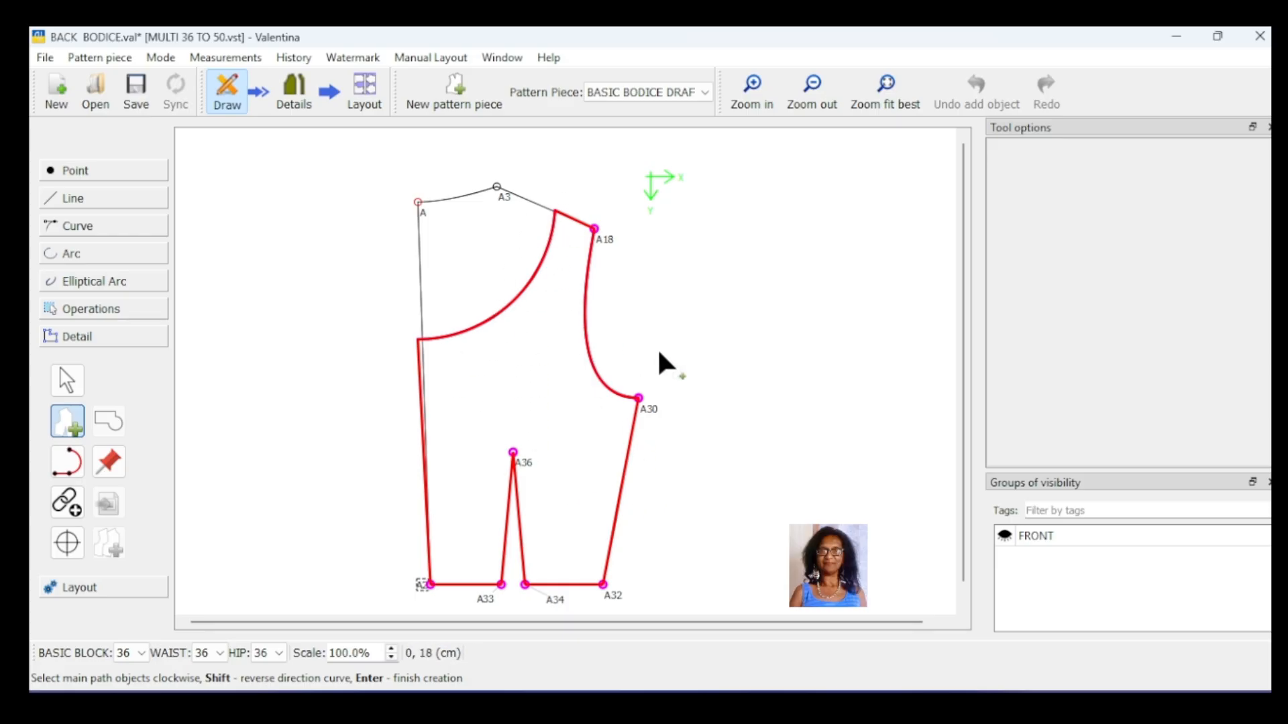
{"action": "key", "text": "Return"}
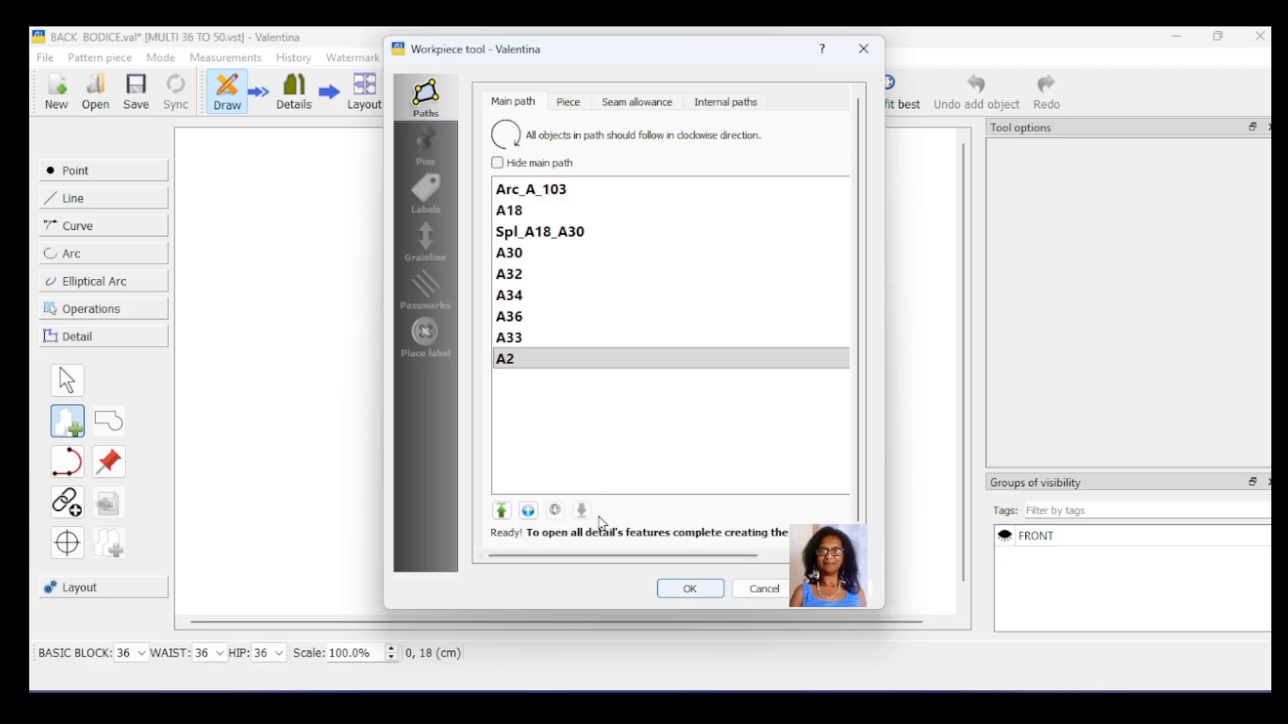
{"action": "left_click", "coordinate": [690, 590]}
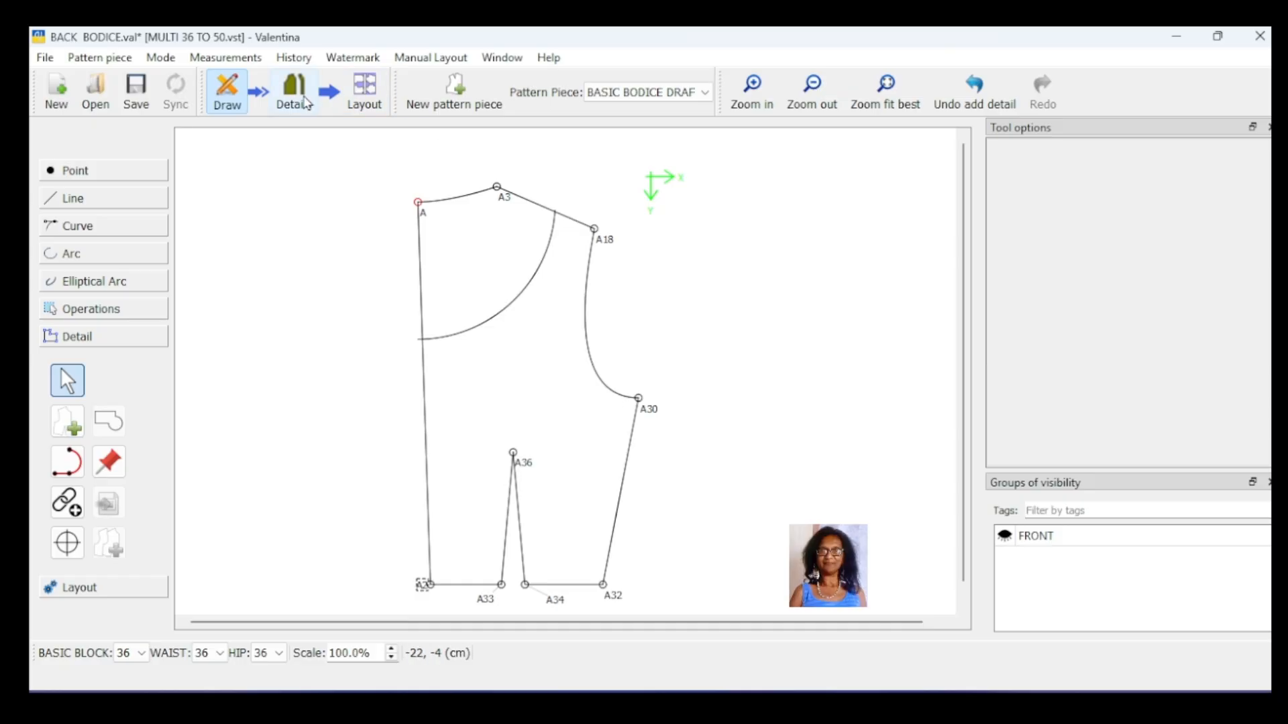
Show the new back piece in Details mode, fit it to the view and move it slightly to the right
{"action": "left_click", "coordinate": [290, 87]}
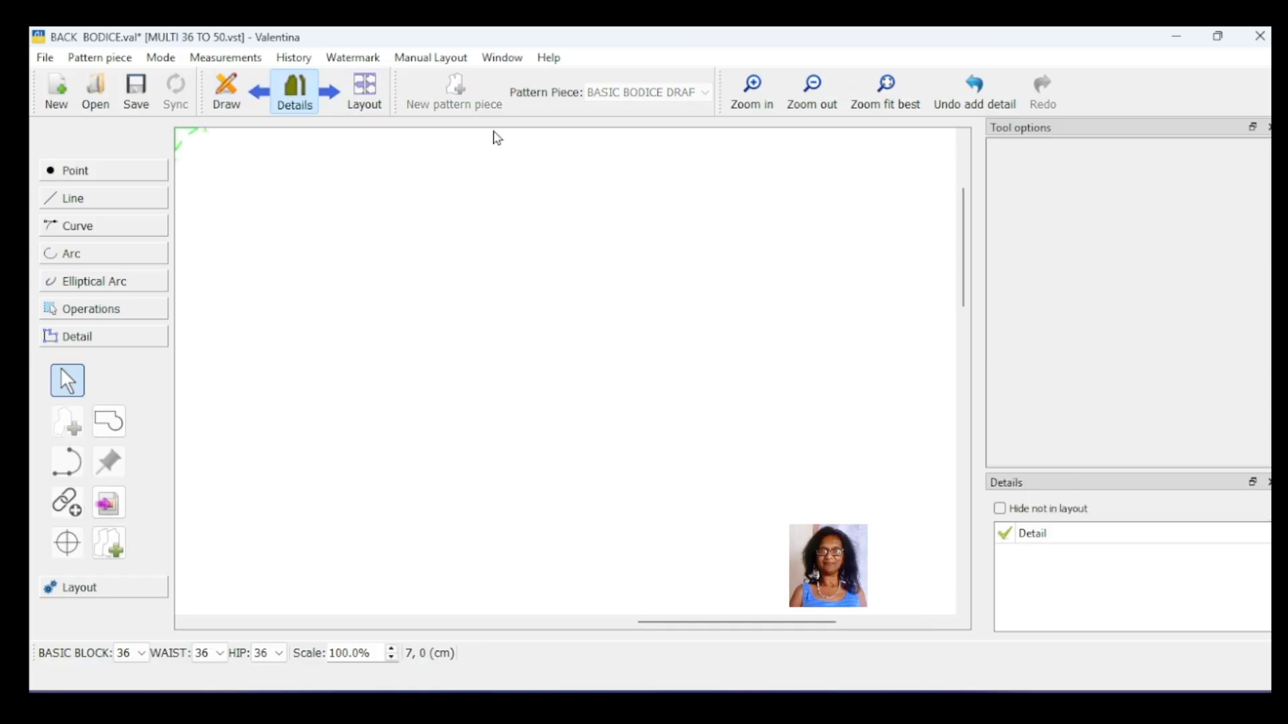
{"action": "left_click", "coordinate": [886, 85]}
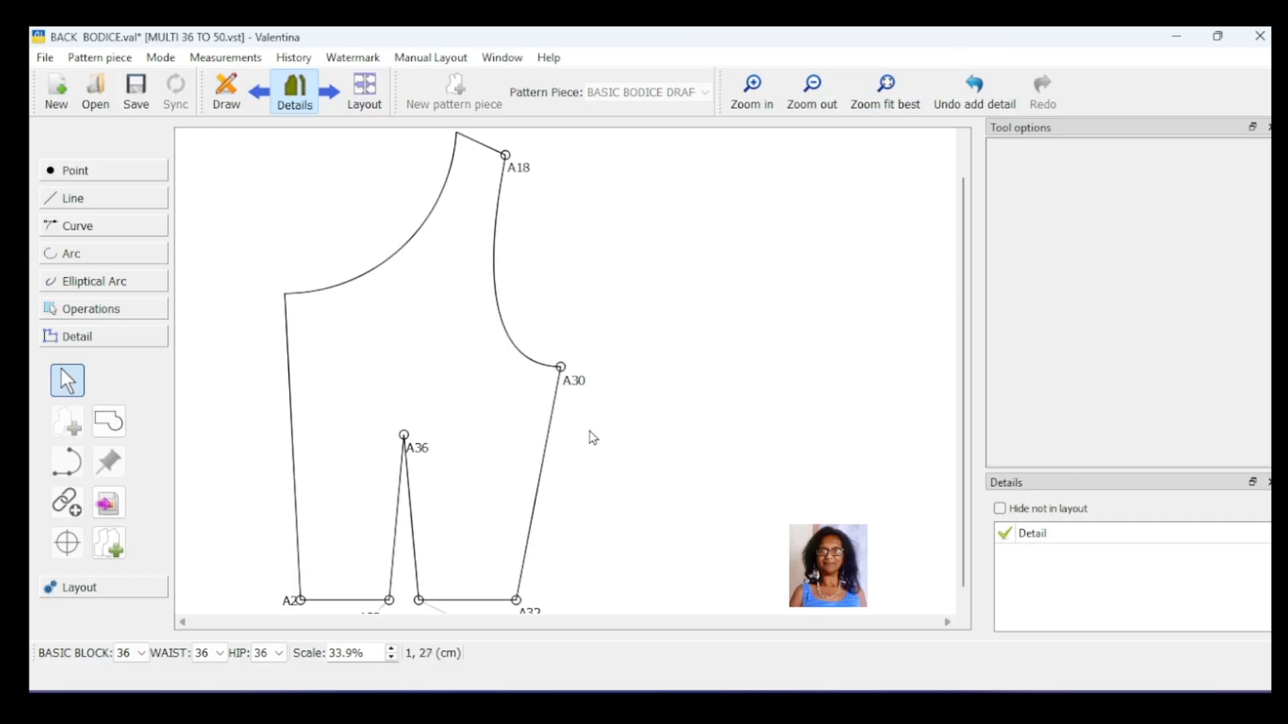
{"action": "left_click_drag", "start_coordinate": [549, 425], "coordinate": [630, 432]}
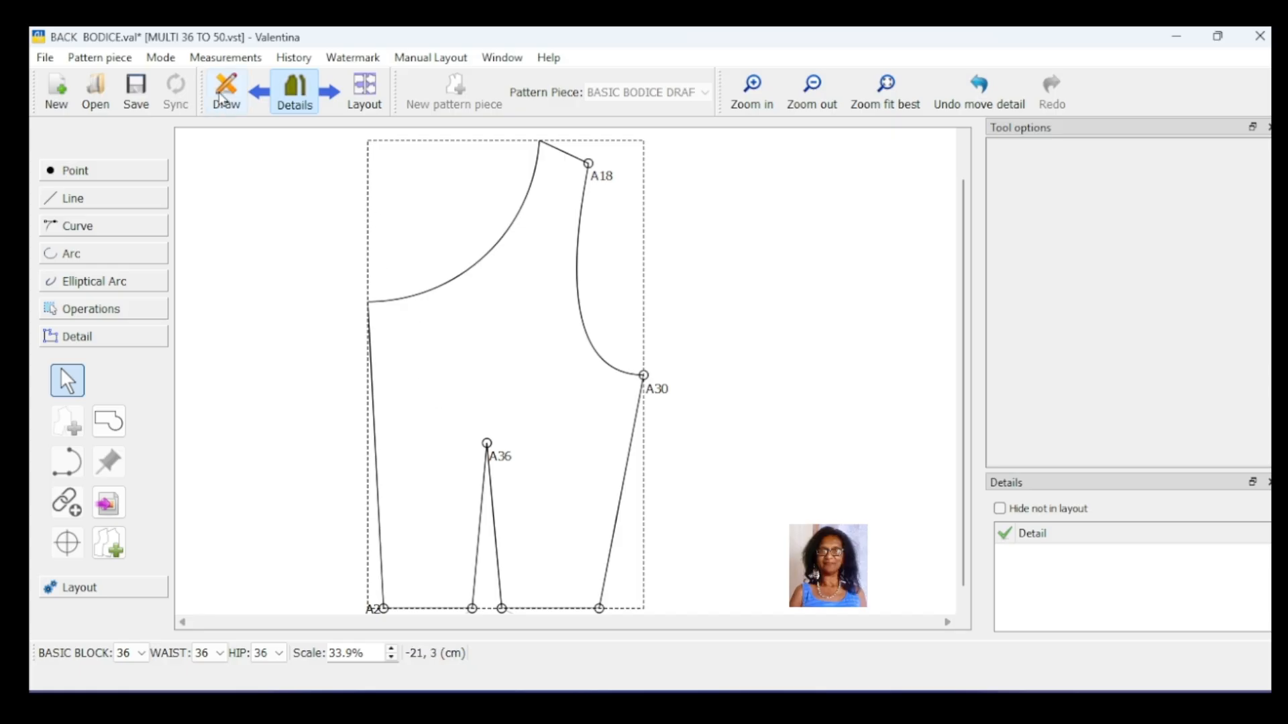
Return to Draw mode, increase the neckline arc's first angle by adding to 270, and show the piece in Details mode
{"action": "left_click", "coordinate": [225, 97]}
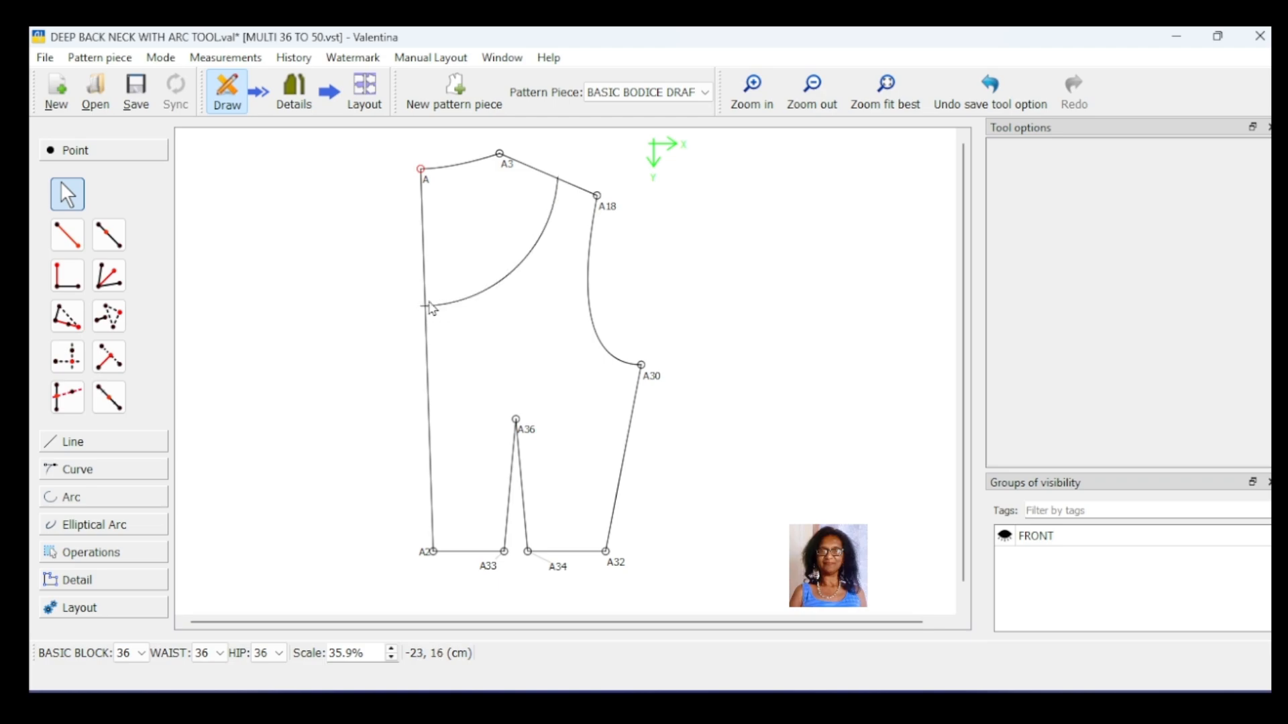
{"action": "left_click", "coordinate": [507, 281]}
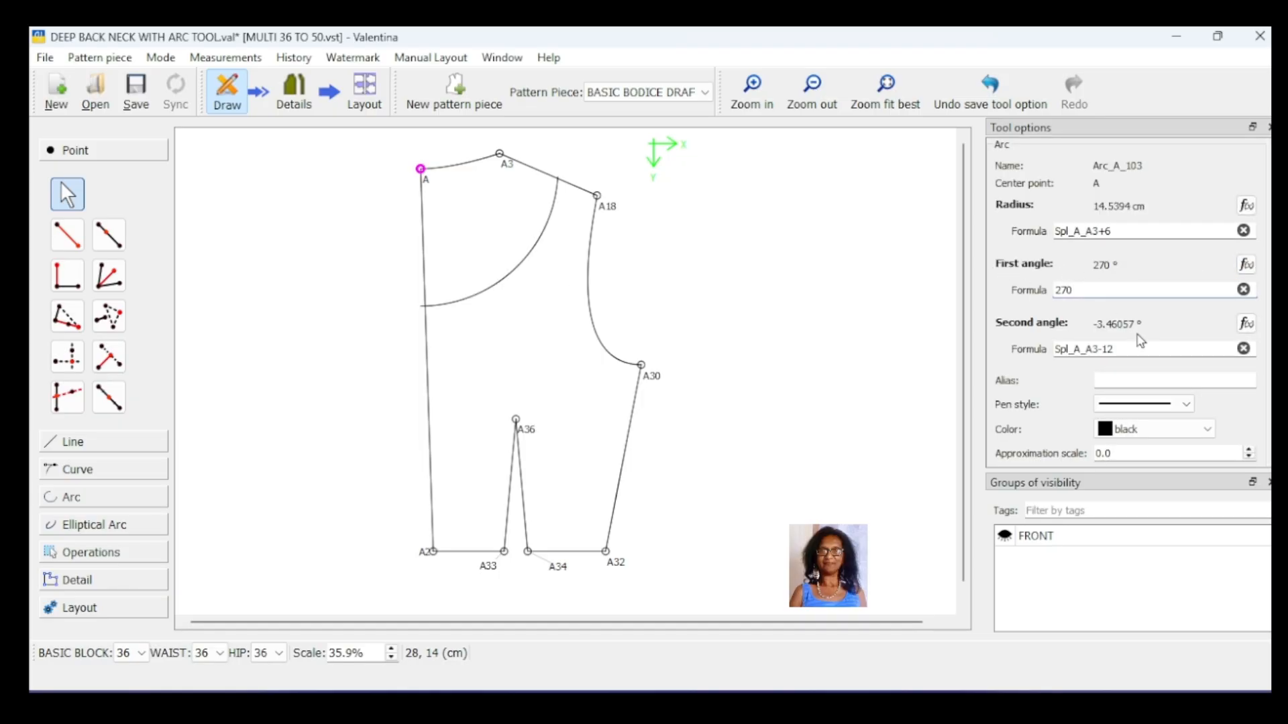
{"action": "type", "text": "+"}
{"action": "left_click", "coordinate": [891, 330]}
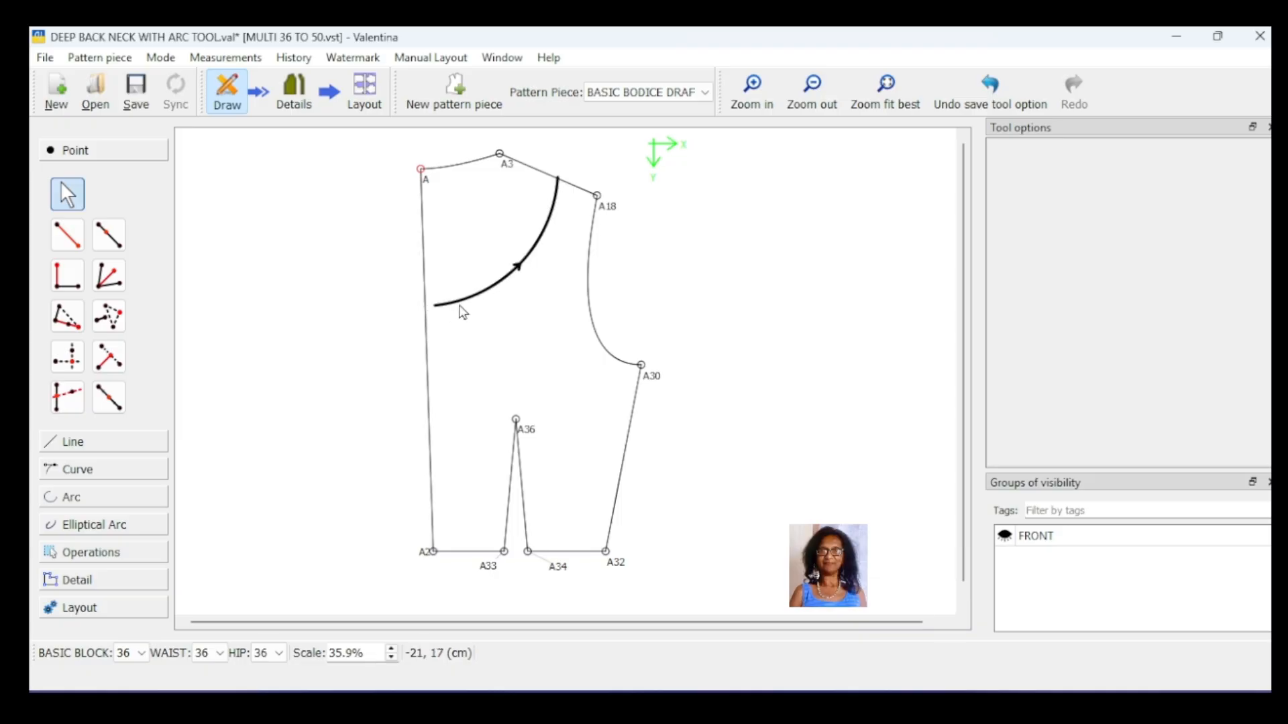
{"action": "left_click", "coordinate": [288, 99]}
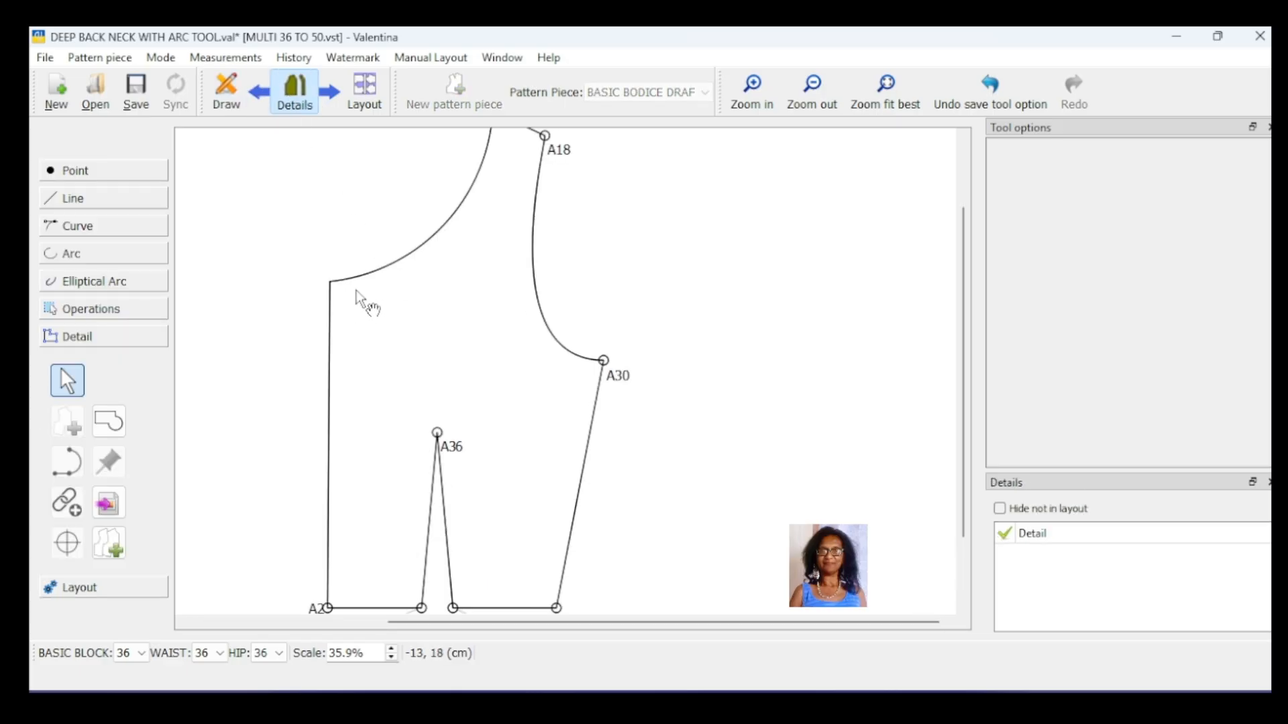